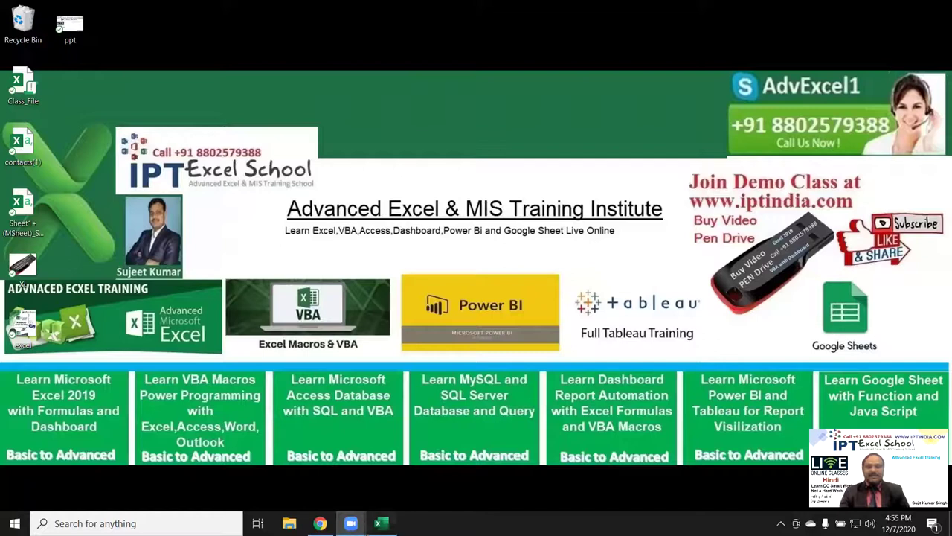
- Head row 1 with Name in A1 and the months Jan through May across B1:F1
key(alt+Tab)
click(26, 131)
click(41, 142)
text(Na)
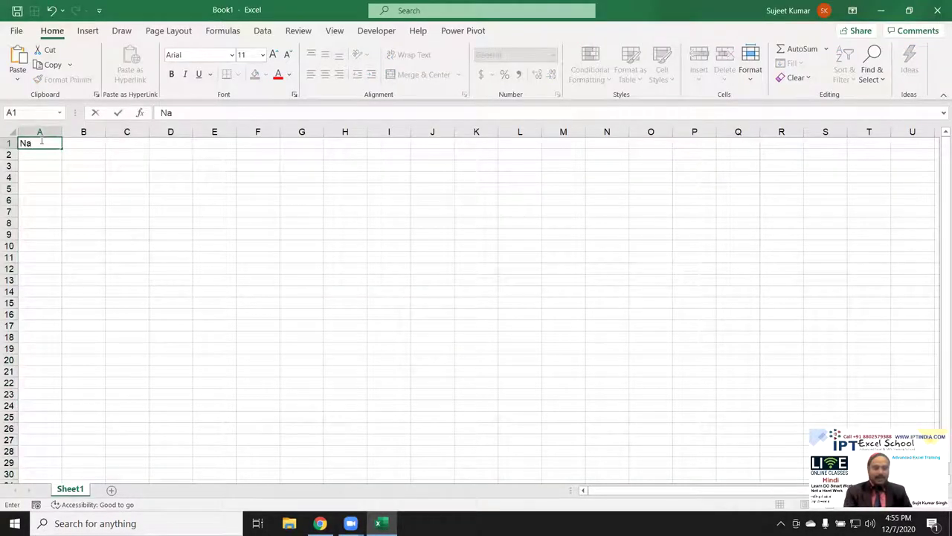
text(me)
key(Tab)
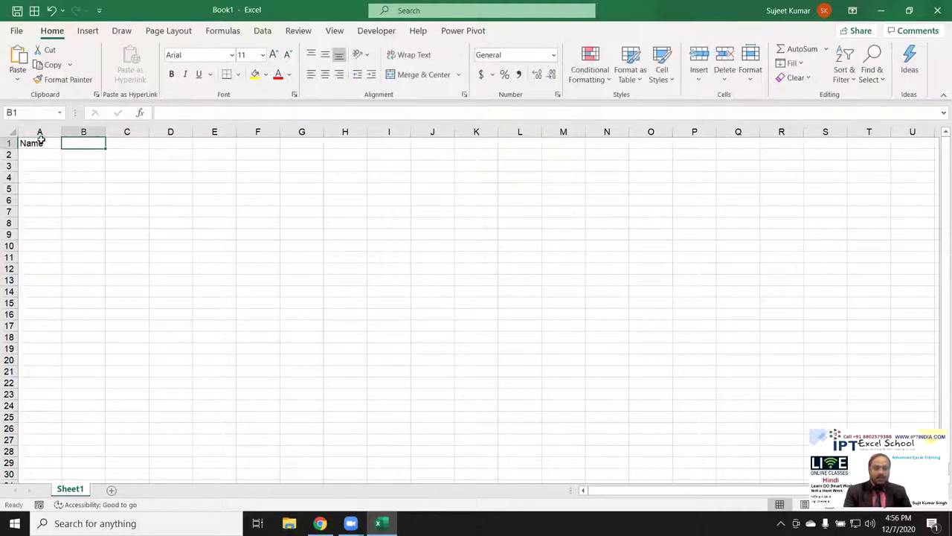
text(JAn)
key(Return)
click(87, 146)
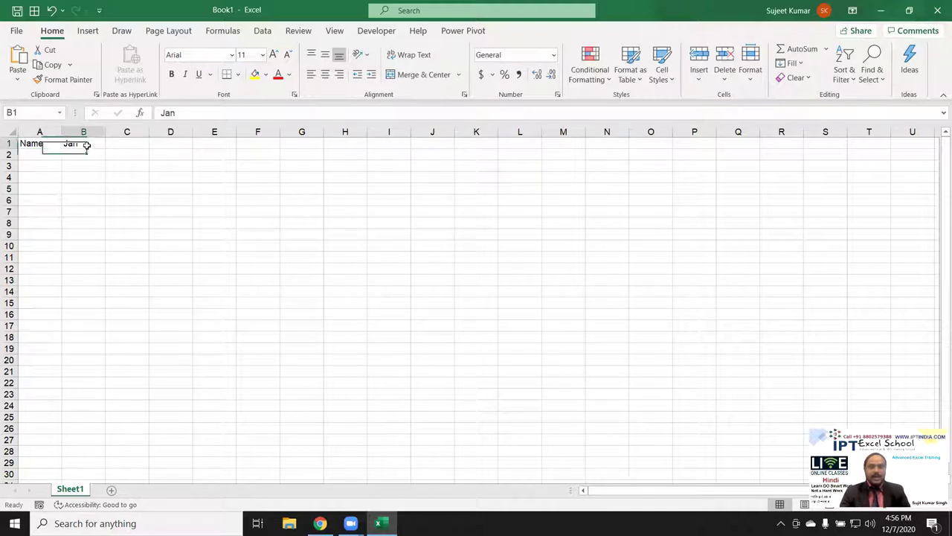
drag(105, 148, 266, 144)
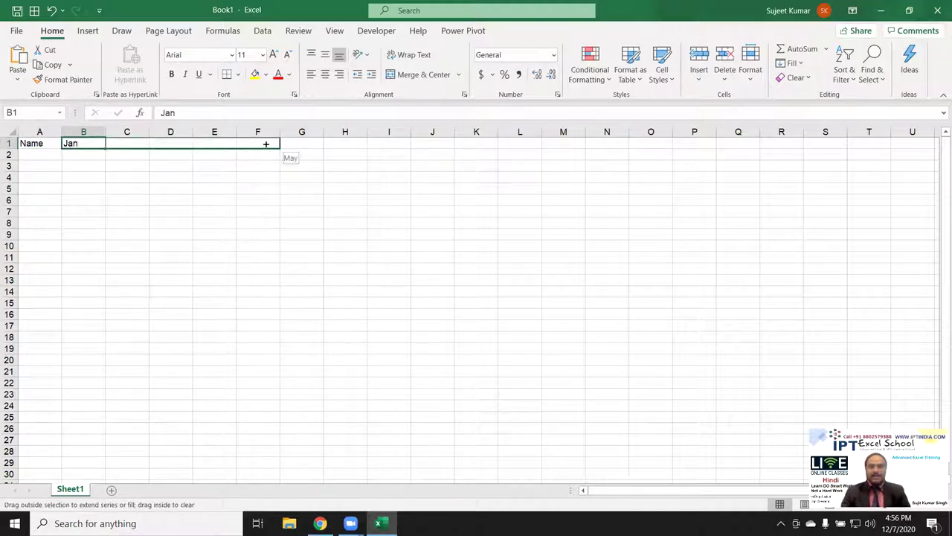
- Enter the first name in A2 and fill the repeating name list down to A29
click(35, 149)
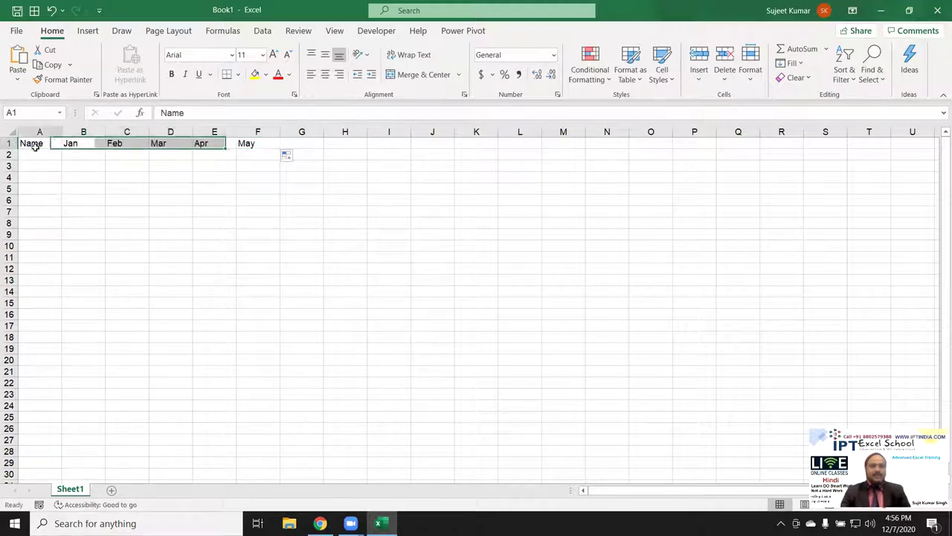
key(Down)
text(Puja)
click(87, 208)
click(52, 150)
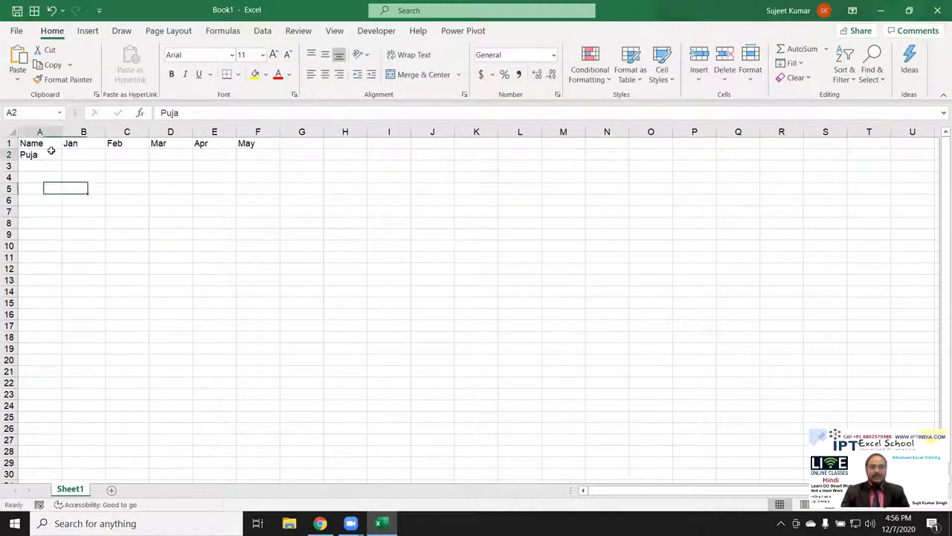
drag(61, 161, 56, 470)
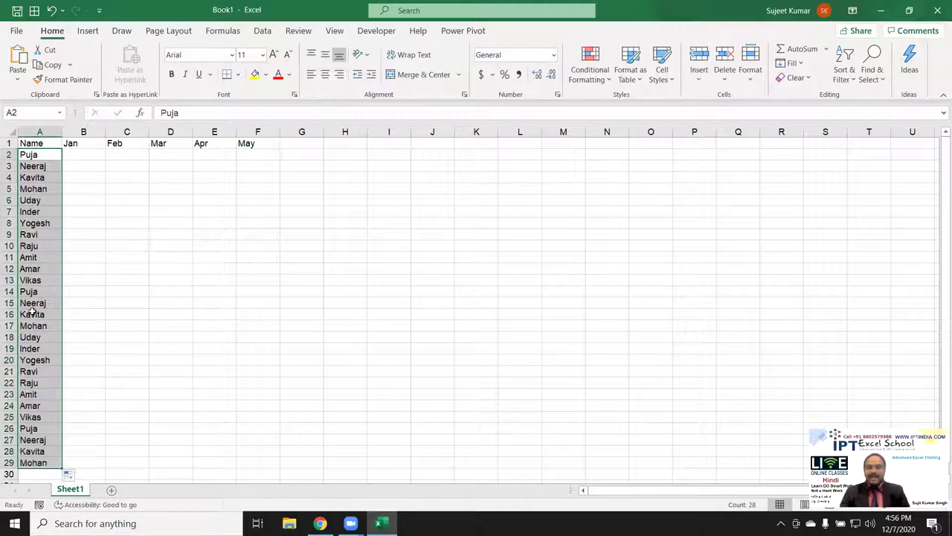
click(44, 153)
click(16, 30)
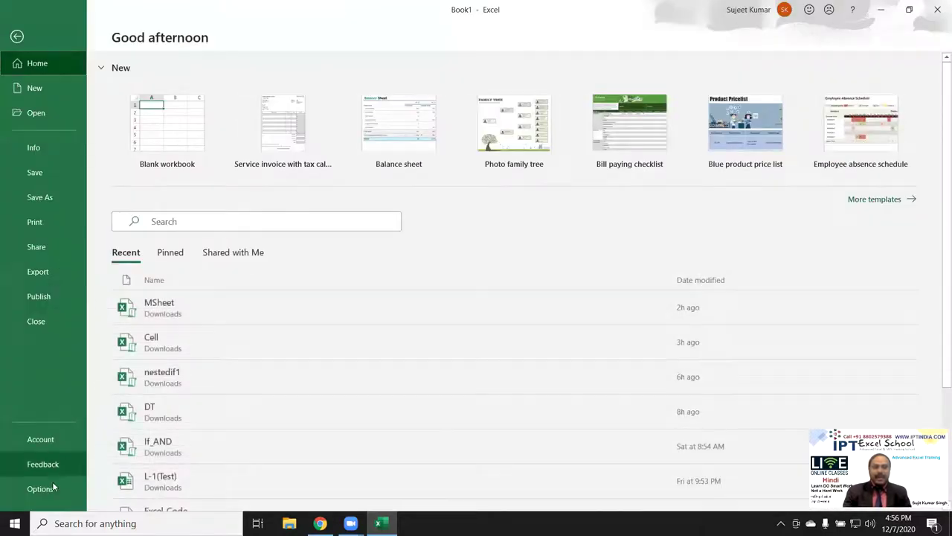
click(54, 486)
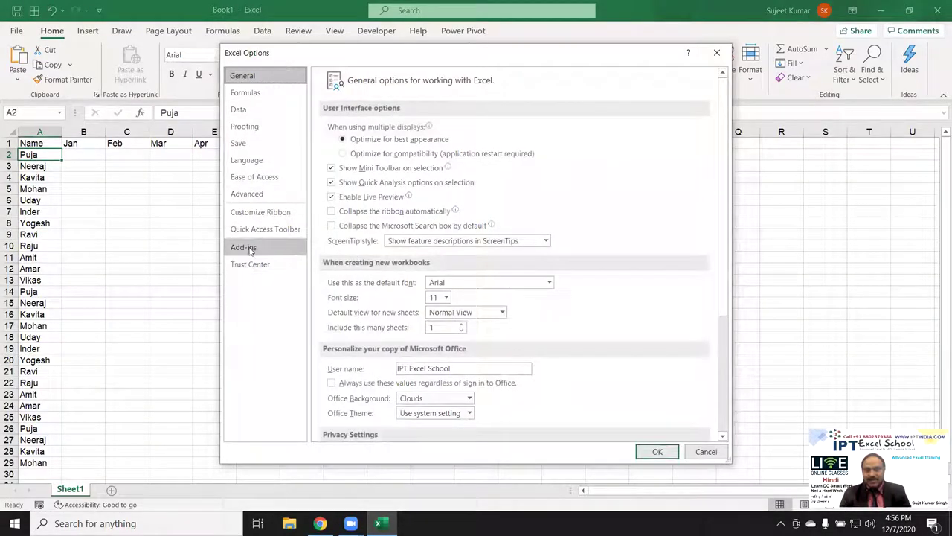
click(246, 194)
drag(729, 141, 600, 376)
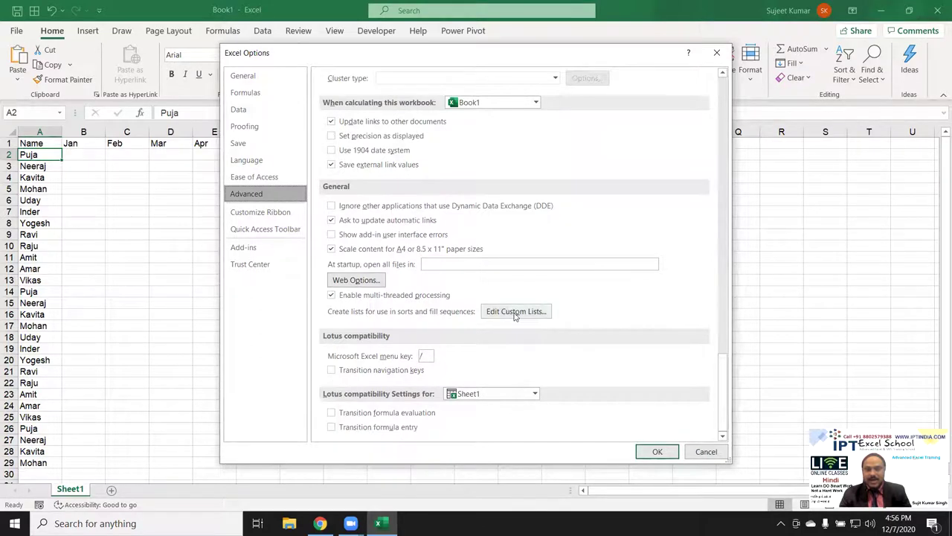
click(513, 311)
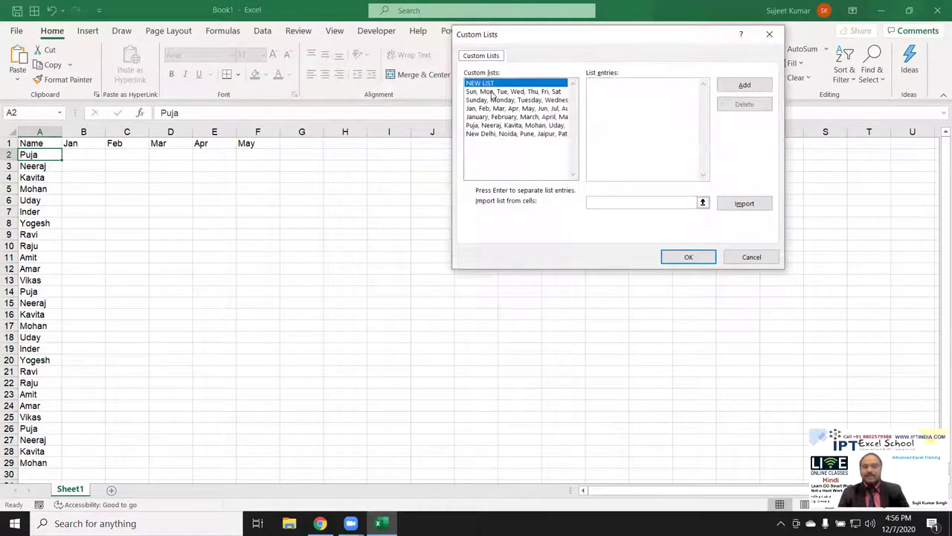
click(491, 92)
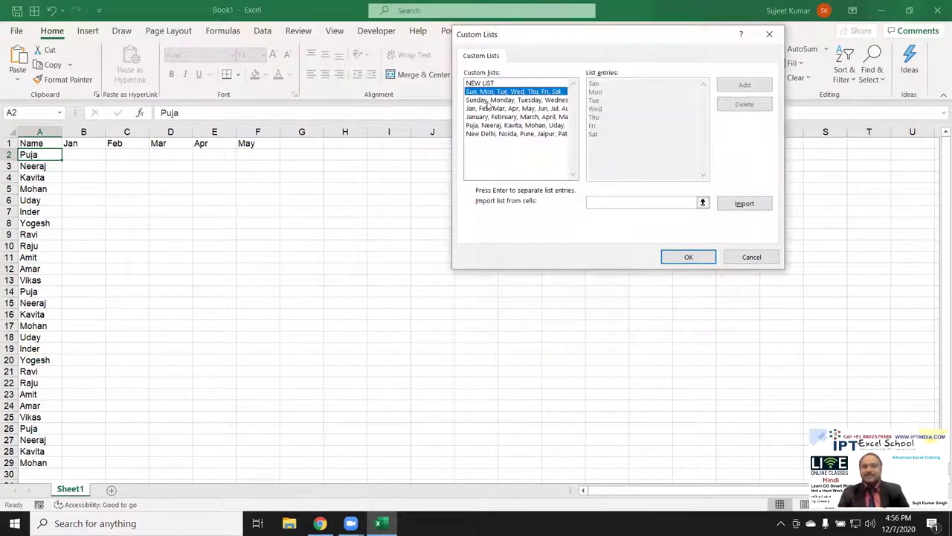
click(487, 101)
click(491, 125)
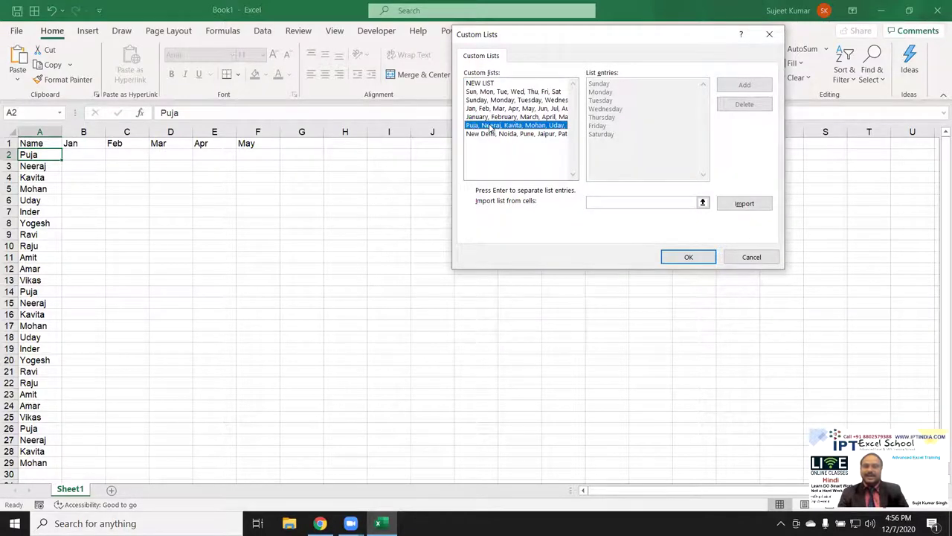
key(Return)
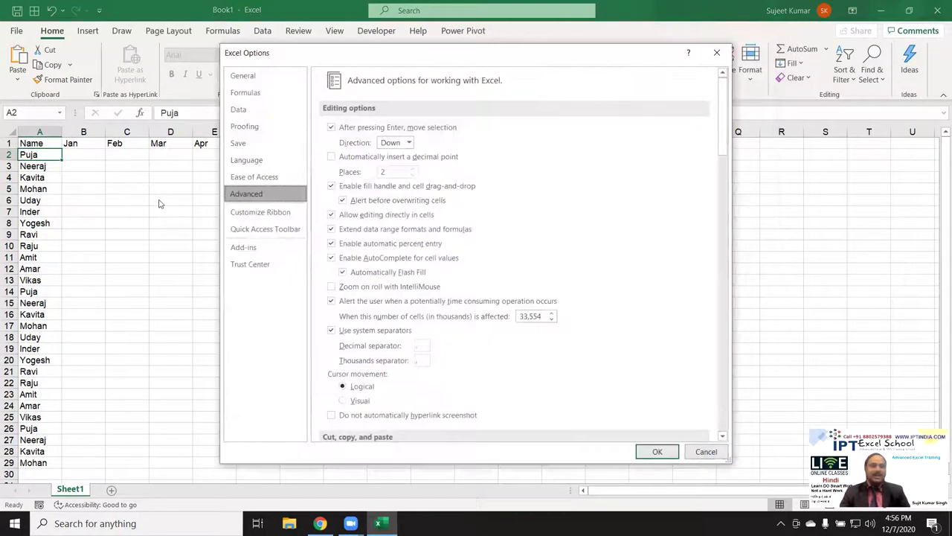
key(Return)
click(76, 155)
text(=)
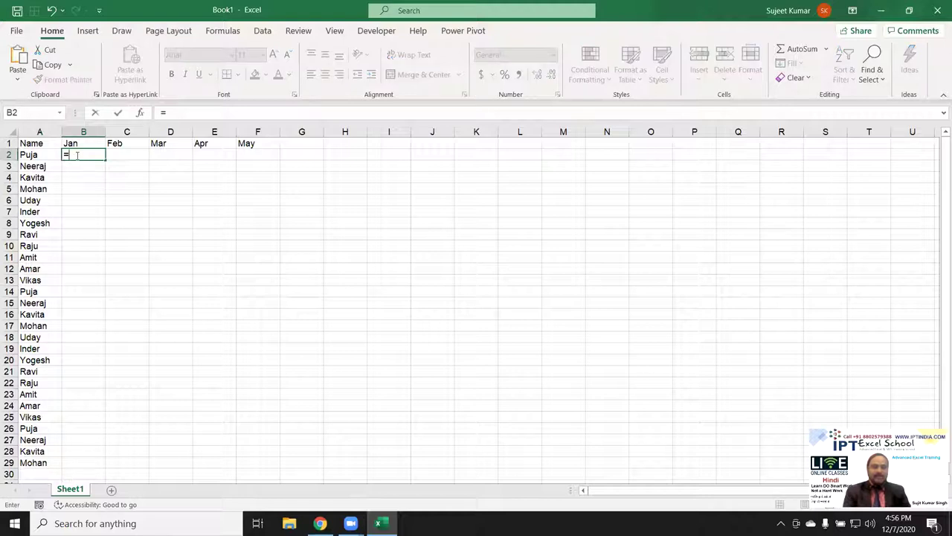
text(ra)
key(Down)
key(Down)
key(Down)
key(Tab)
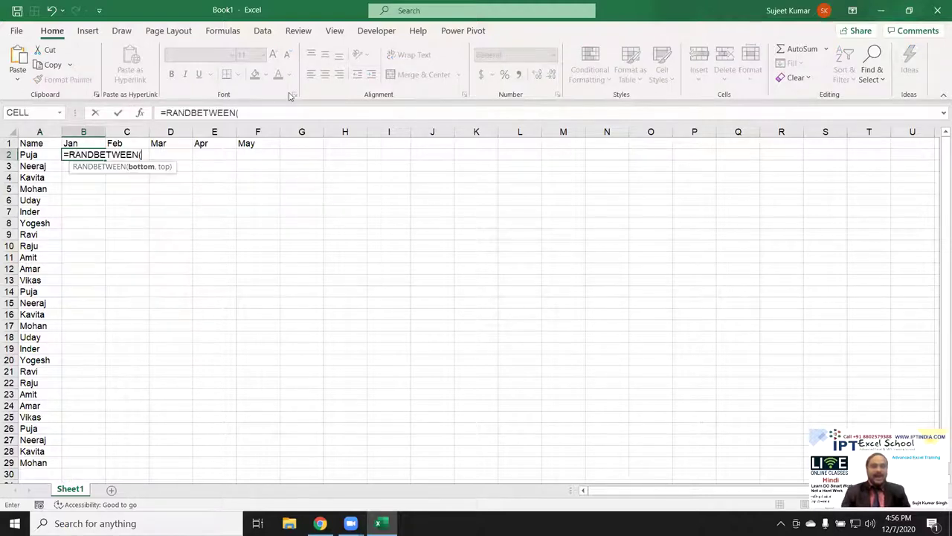
text(,8)
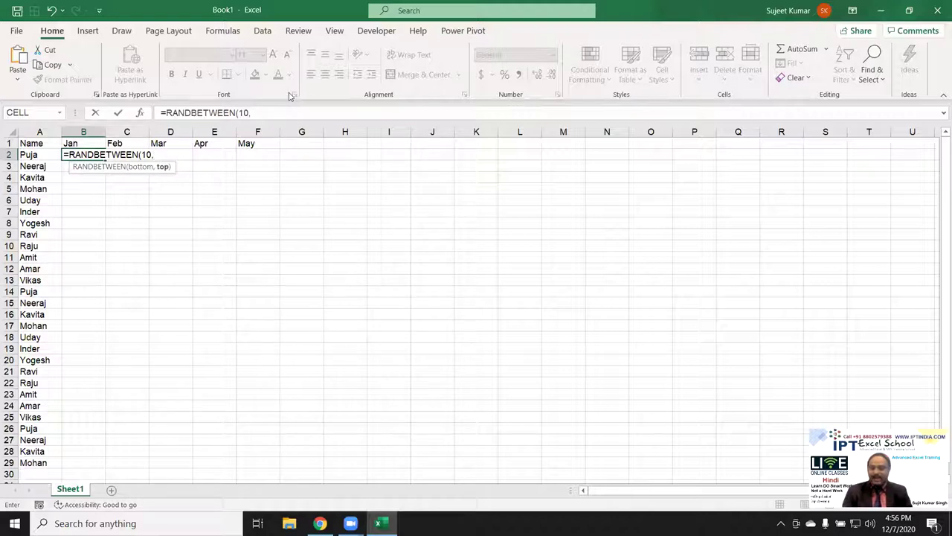
key(Return)
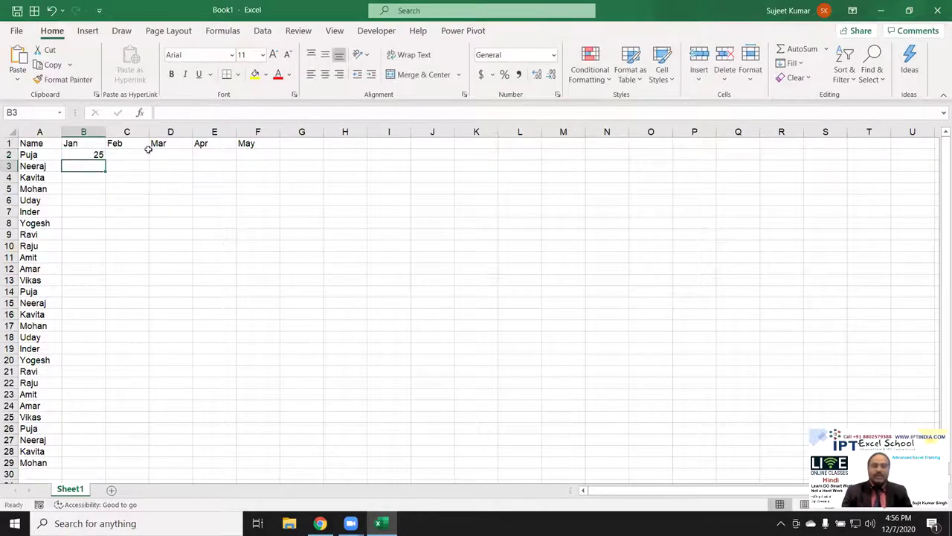
mouse_move(84, 152)
mouse_down()
mouse_move(252, 410)
mouse_move(259, 459)
mouse_up()
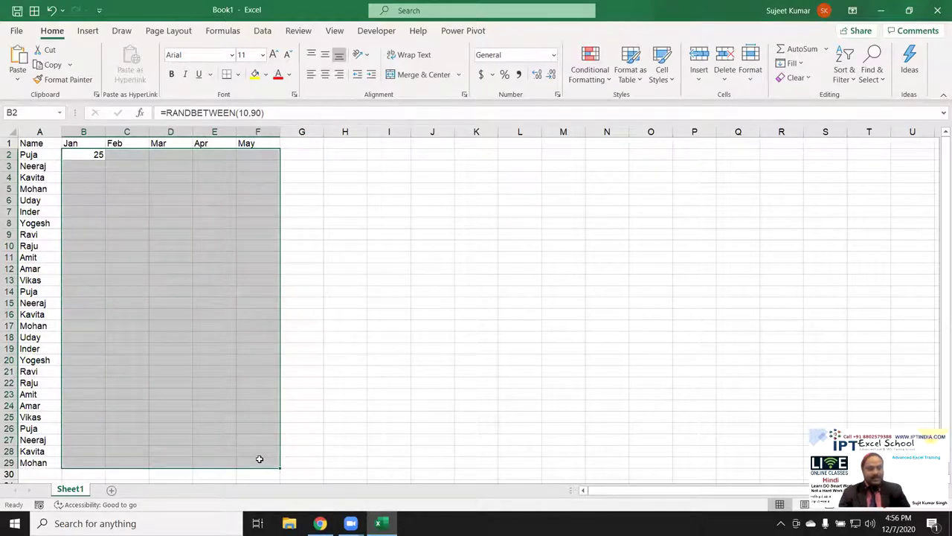
key(ctrl+Return)
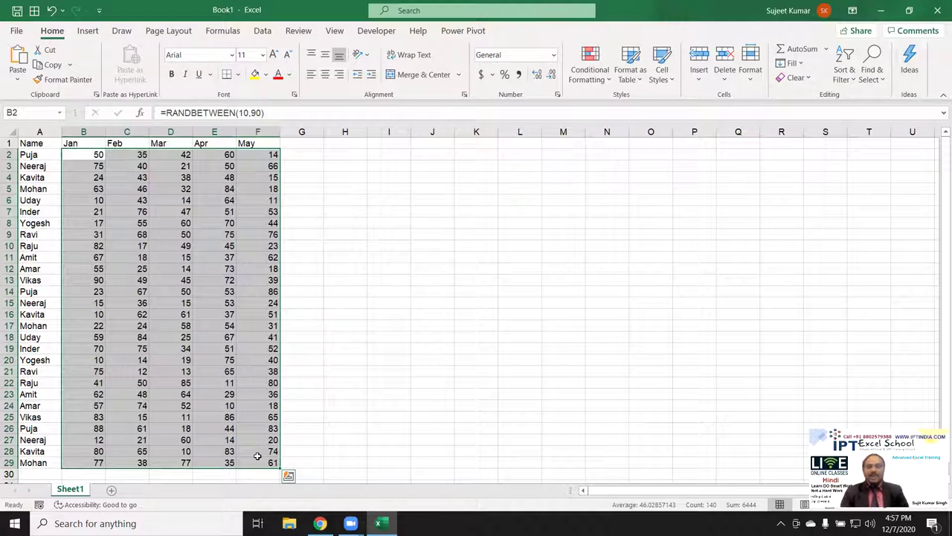
key(Delete)
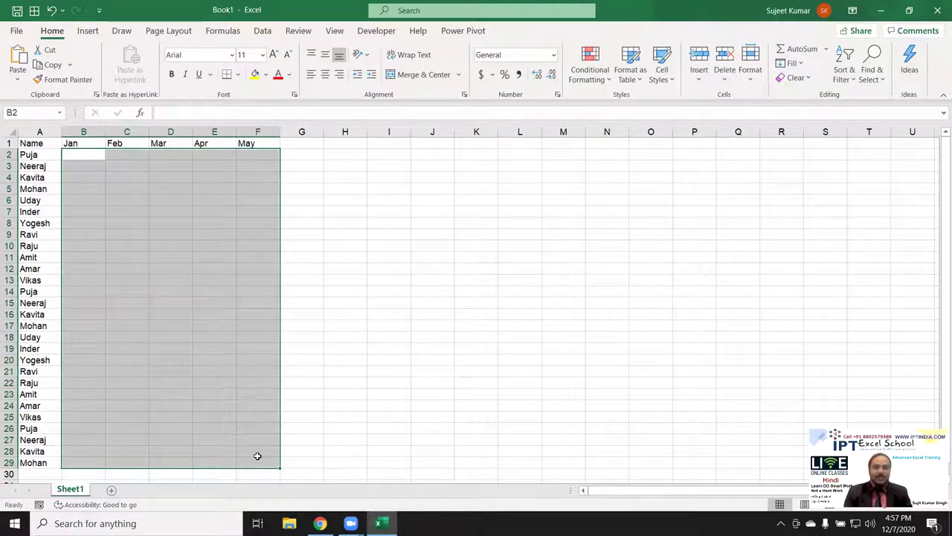
- Enter =CHOOSE(RANDBETWEEN(1,2),"YES","NO") in B2, accept the correction, and select B2:G29
key(shift+BackSpace)
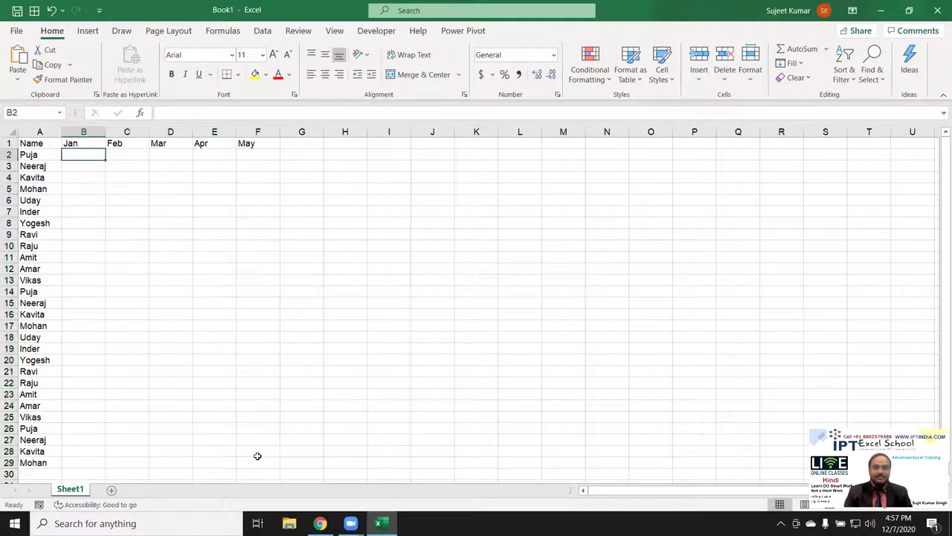
text(=)
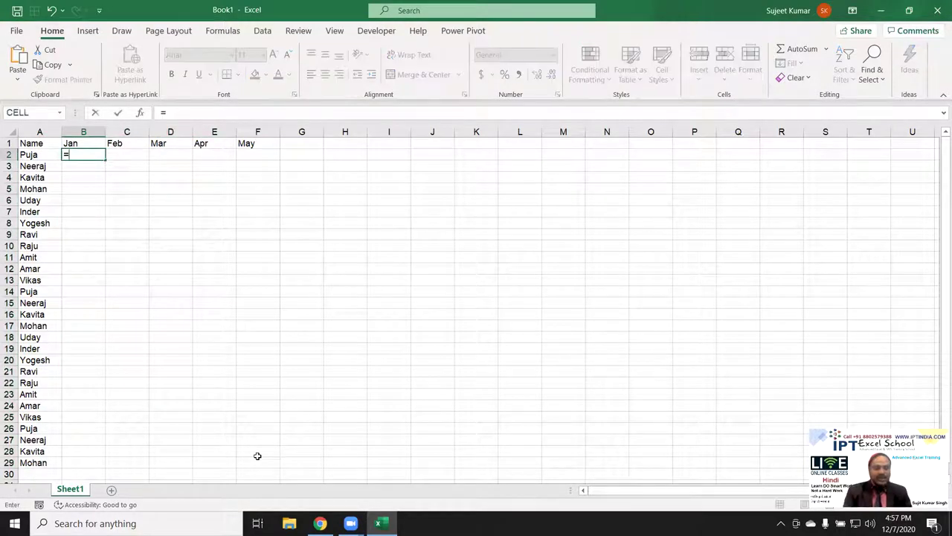
text(ch)
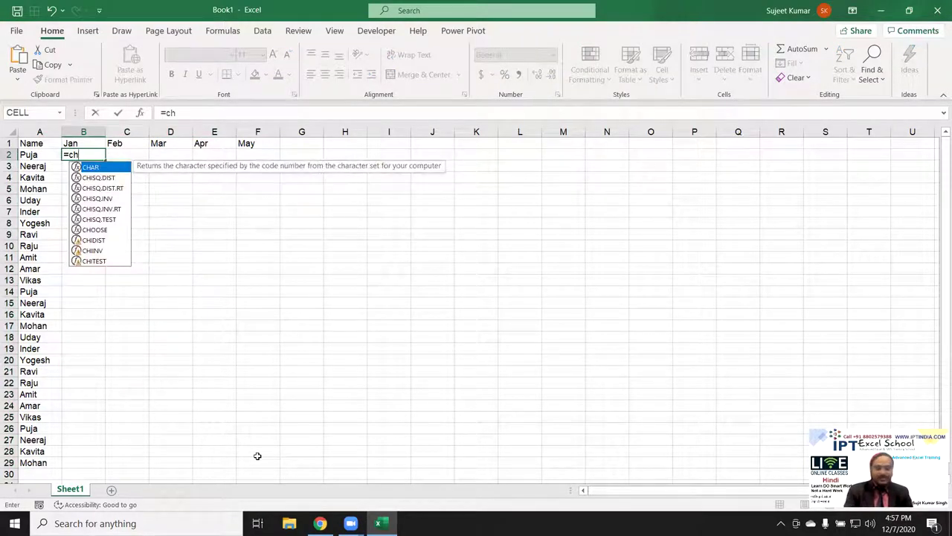
text(oo)
key(Tab)
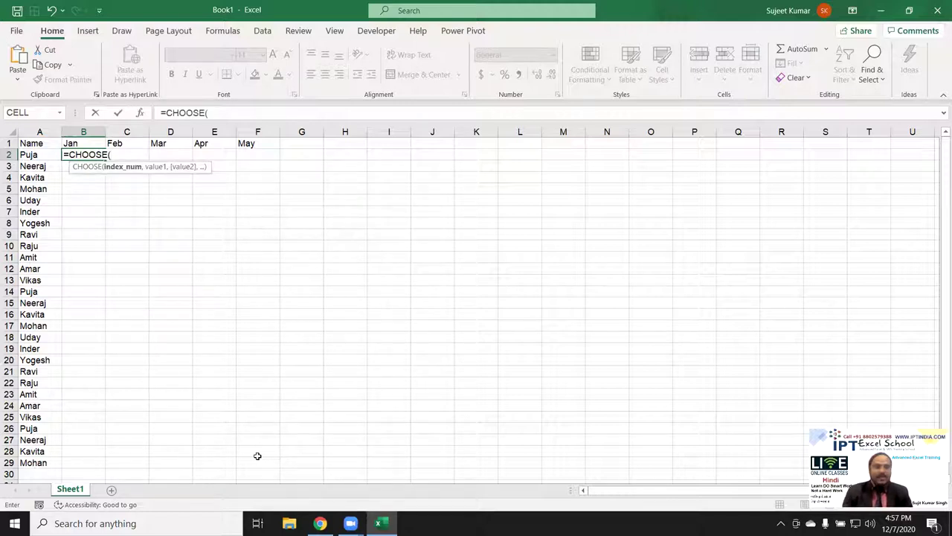
text(rang)
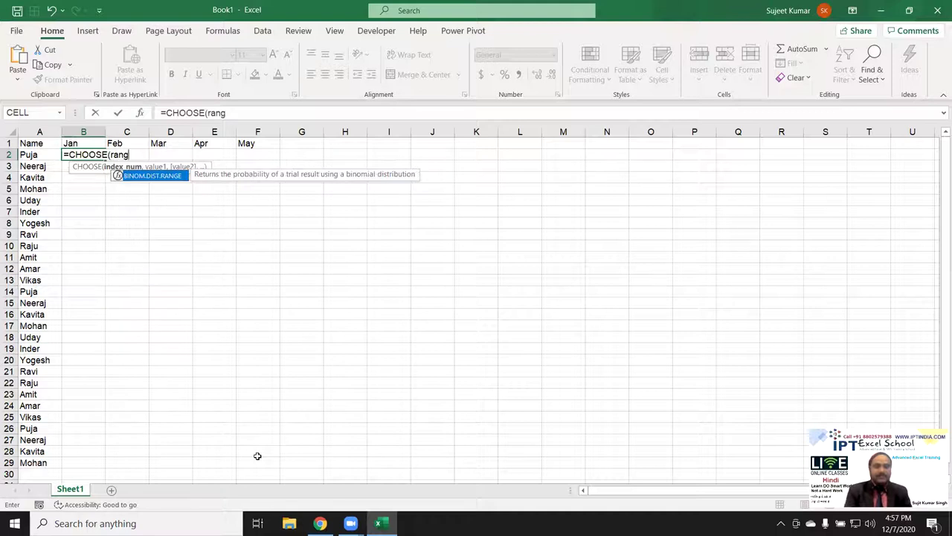
key(BackSpace)
key(BackSpace)
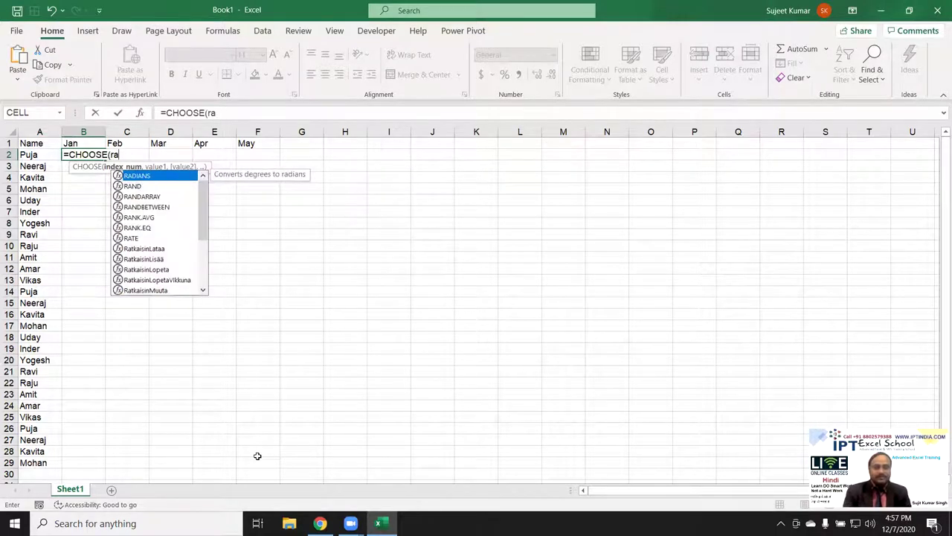
key(Down)
key(Down)
key(Down)
key(Tab)
text(1,2)
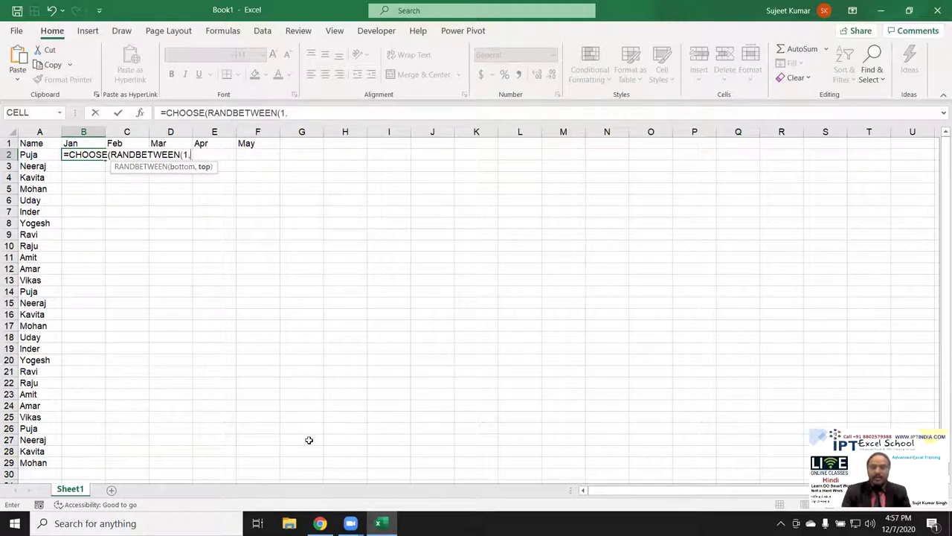
text(),"C)
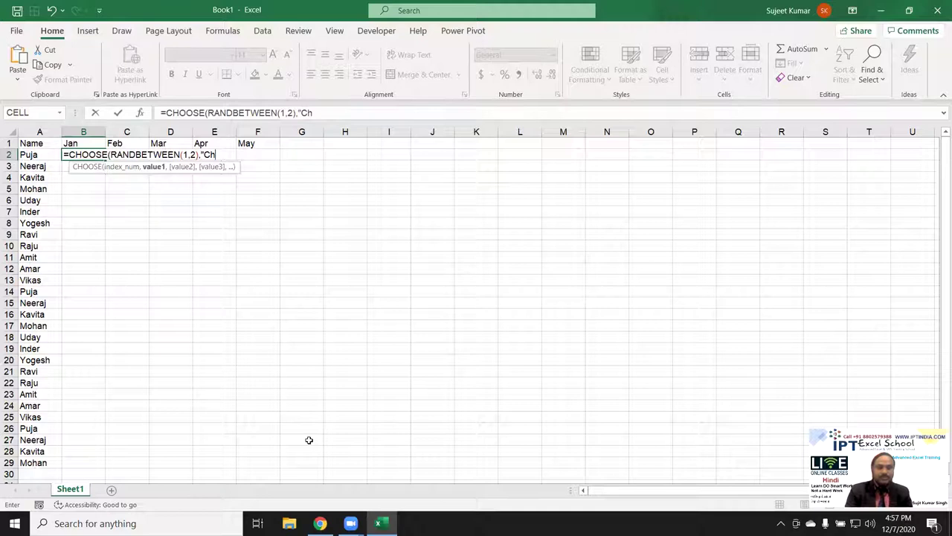
key(BackSpace)
text(YES)
text(,")
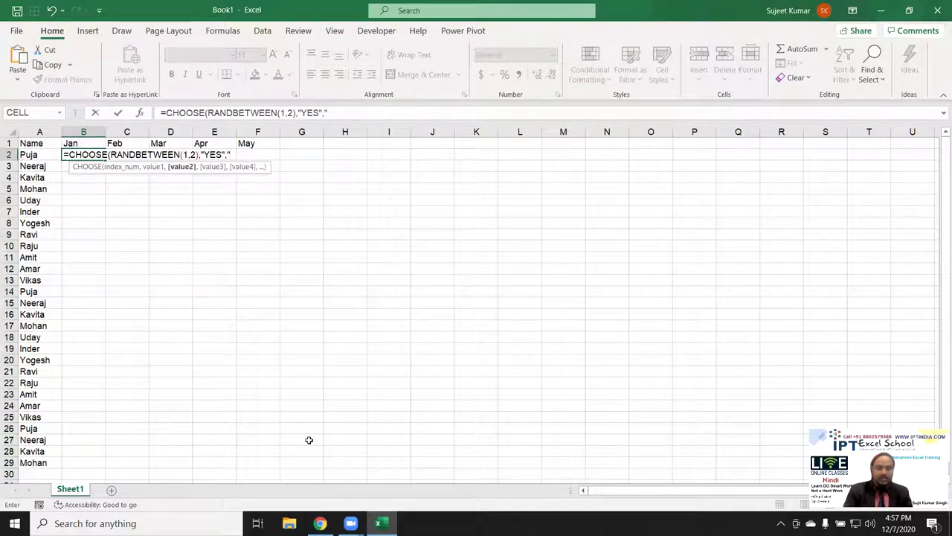
text(O")
key(Return)
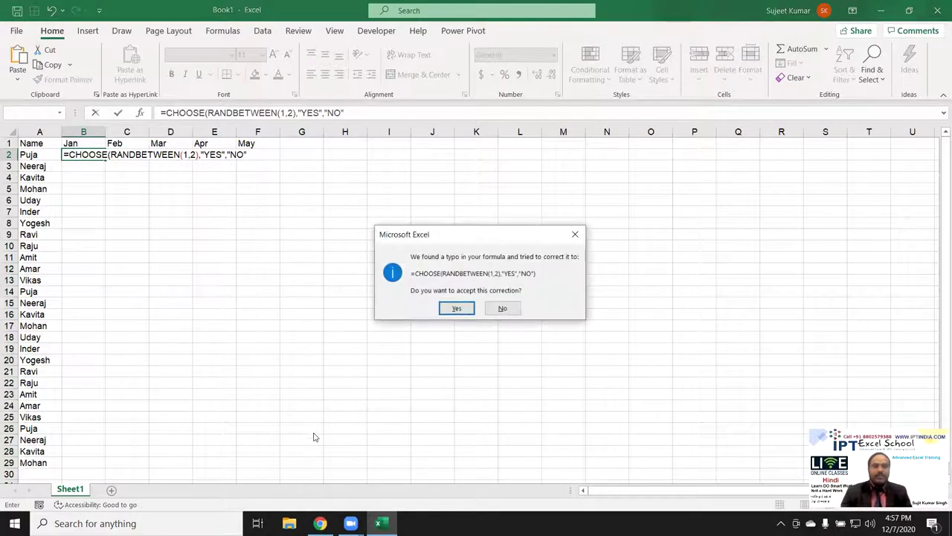
key(Return)
mouse_move(68, 156)
mouse_down()
mouse_move(312, 415)
mouse_move(310, 448)
mouse_up()
- Fill the YES/NO formula across to May and down to row 29 with Ctrl+R and Ctrl+D
key(ctrl+r)
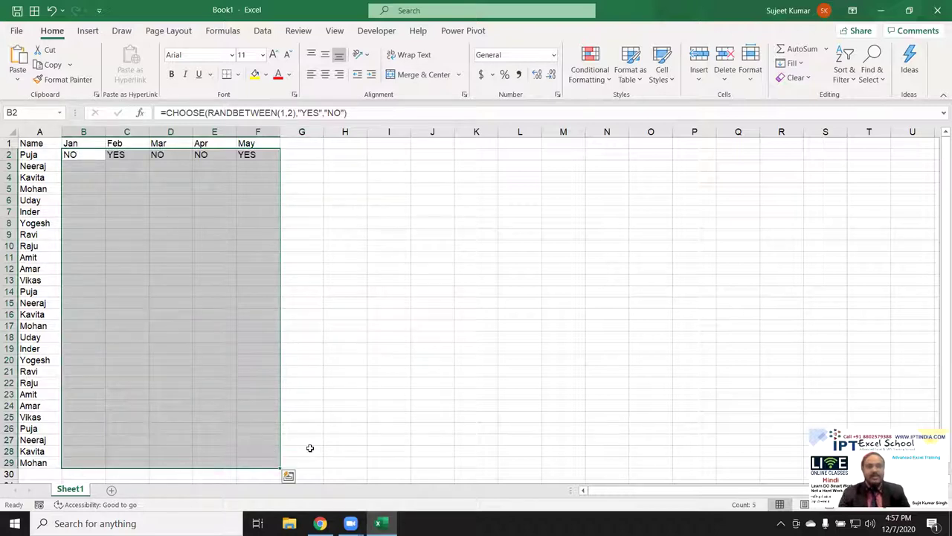
key(ctrl+d)
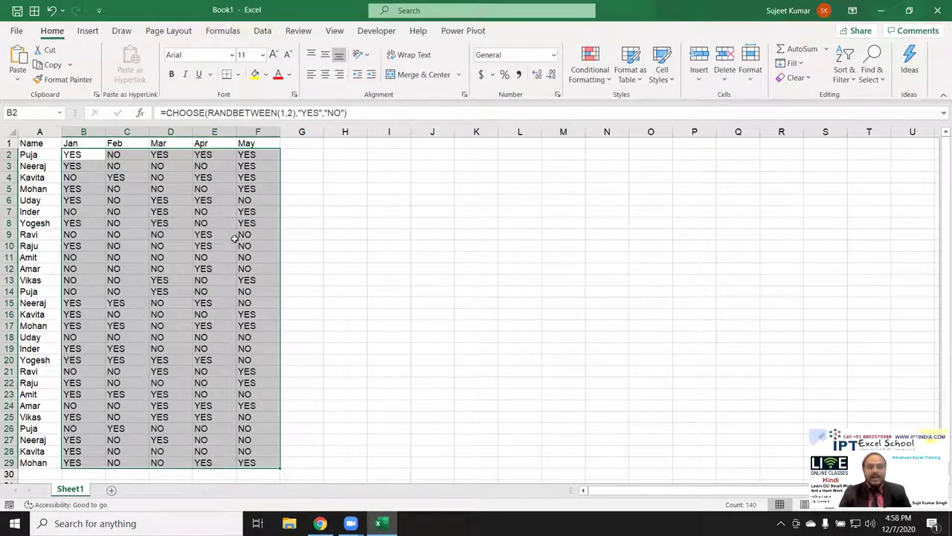
click(402, 211)
- Regenerate the random YES/NO values several times, then select B2:F29
click(339, 210)
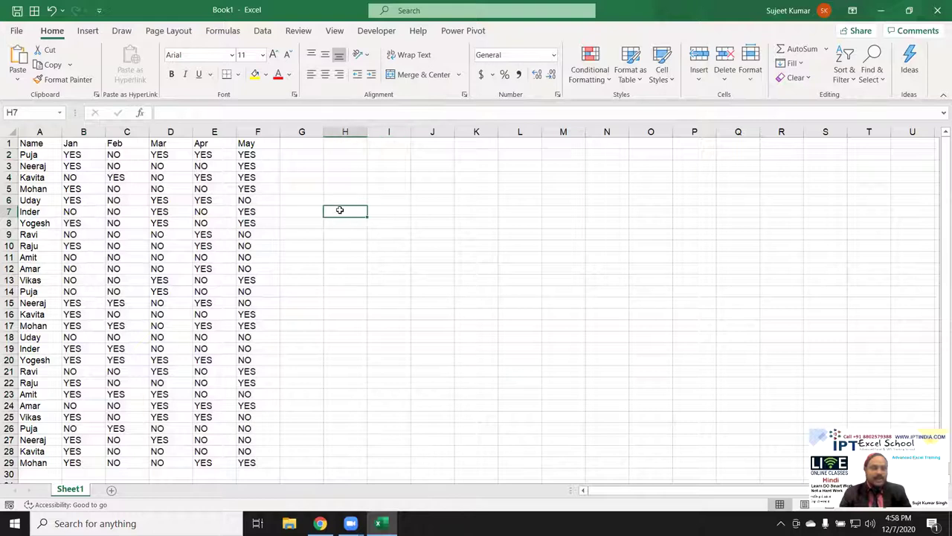
double_click(340, 211)
click(341, 238)
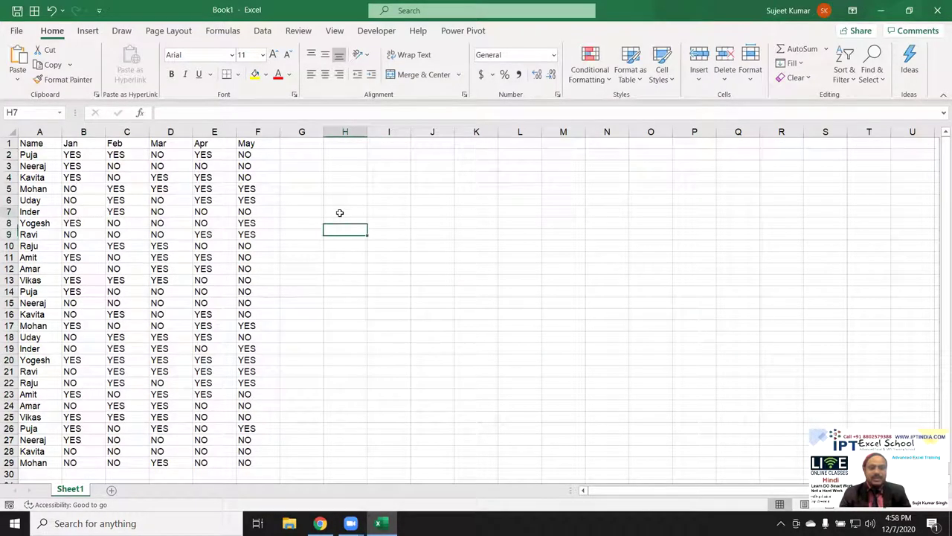
double_click(340, 212)
click(347, 237)
double_click(345, 177)
click(347, 232)
double_click(346, 188)
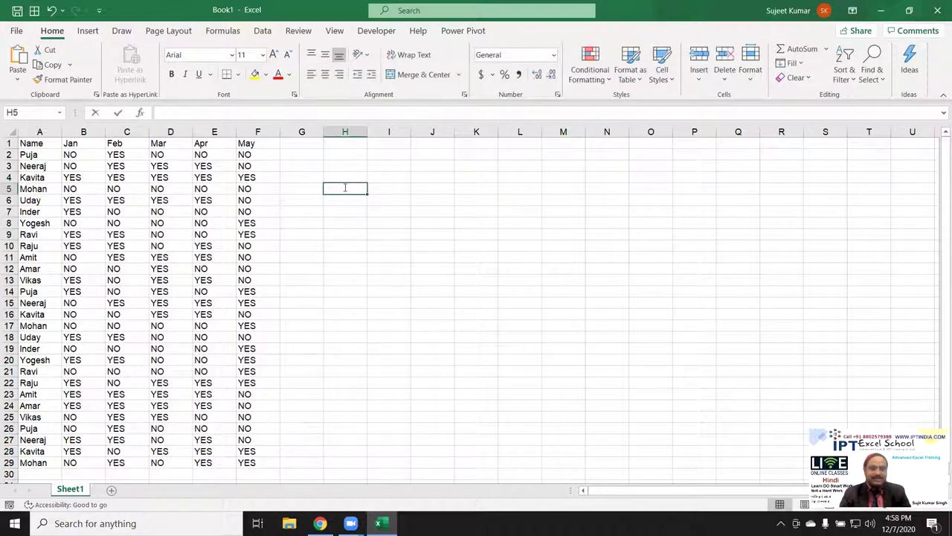
click(344, 230)
double_click(340, 198)
click(336, 232)
double_click(339, 179)
click(338, 213)
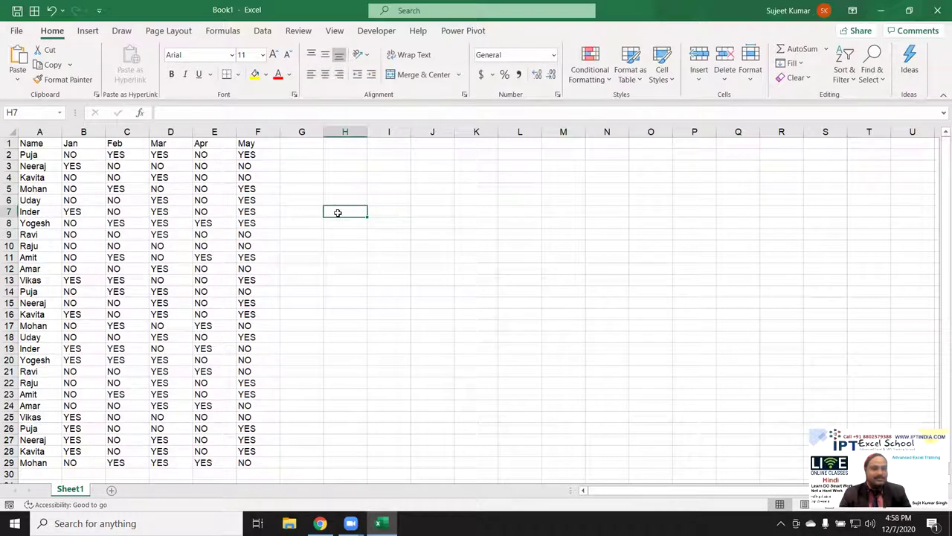
scroll(193, 226, down, 6)
scroll(193, 226, up, 6)
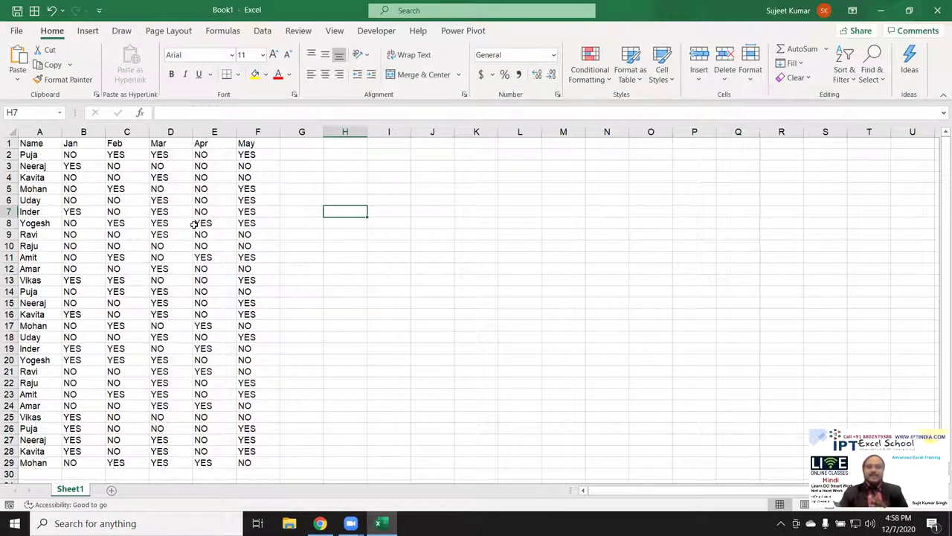
drag(69, 155, 242, 462)
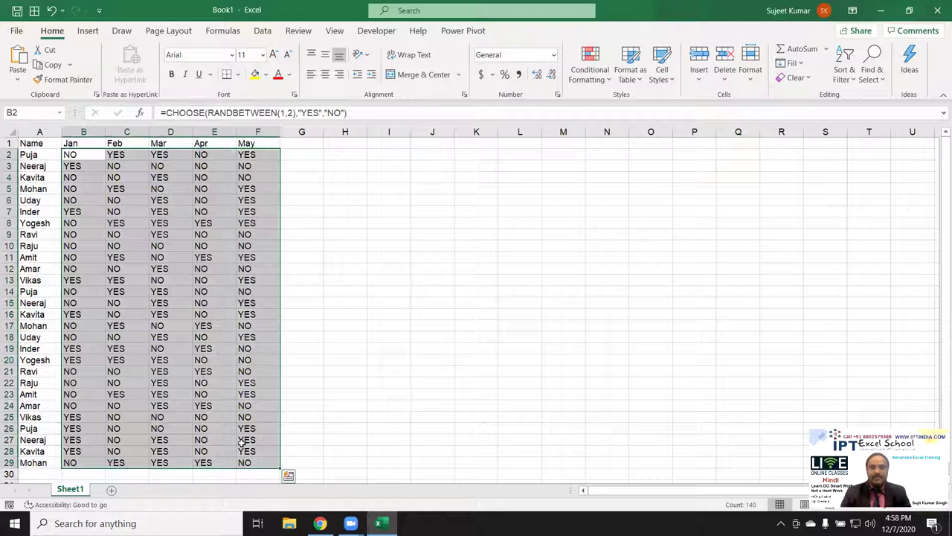
- Clear B2:F29, then put A in H4 and =CODE(H4) in I4, showing 65
key(Delete)
click(340, 174)
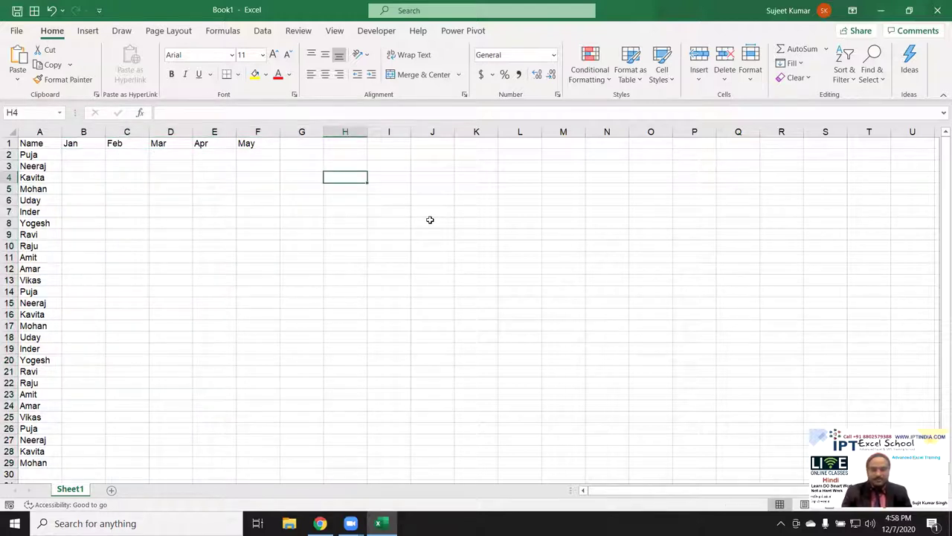
text(A)
key(Tab)
text(=)
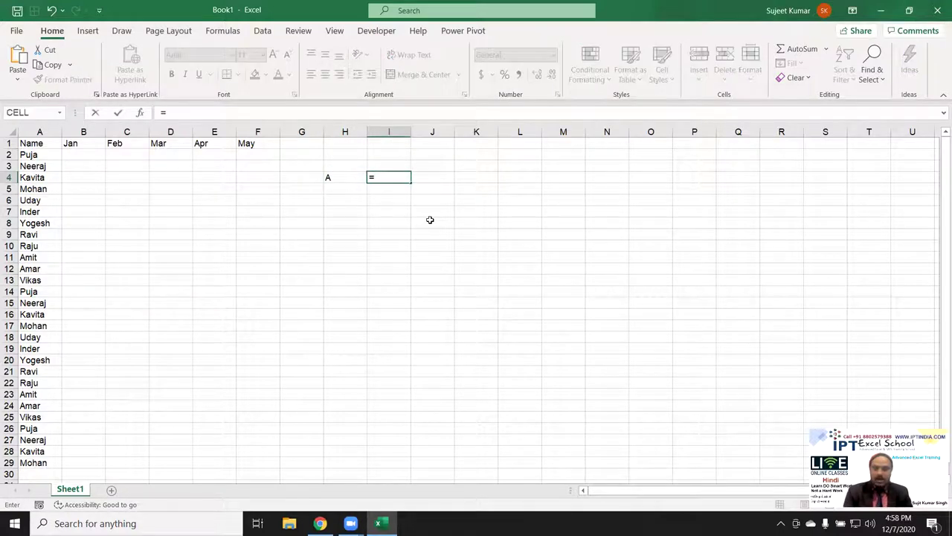
text(code)
key(Tab)
key(Left)
key(Return)
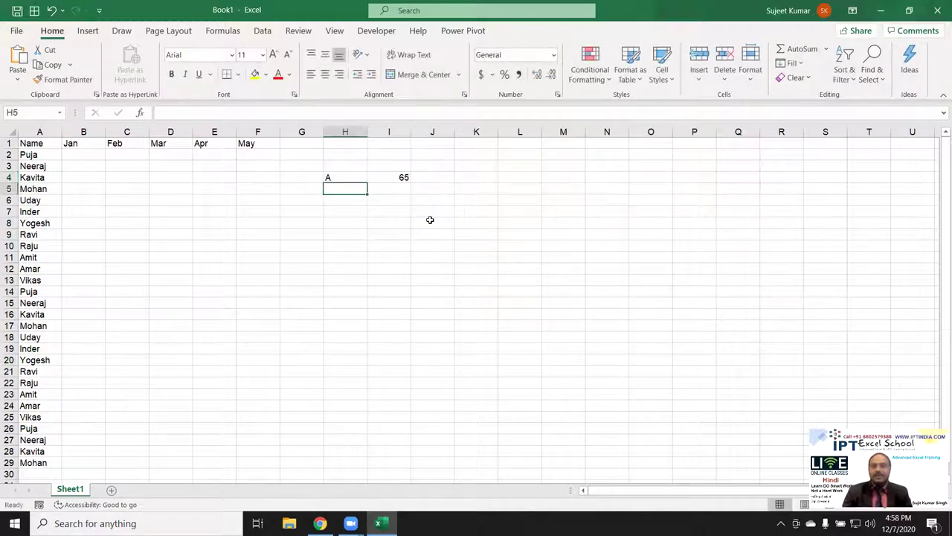
- Put Z in H5 with its CODE value 90 beside it in I5
key(Up)
key(Right)
key(Down)
key(Left)
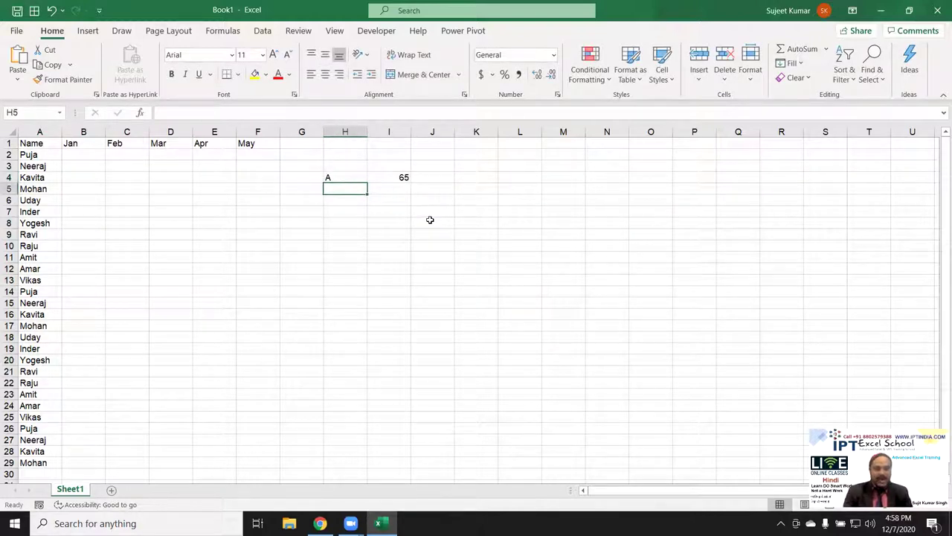
text(A)
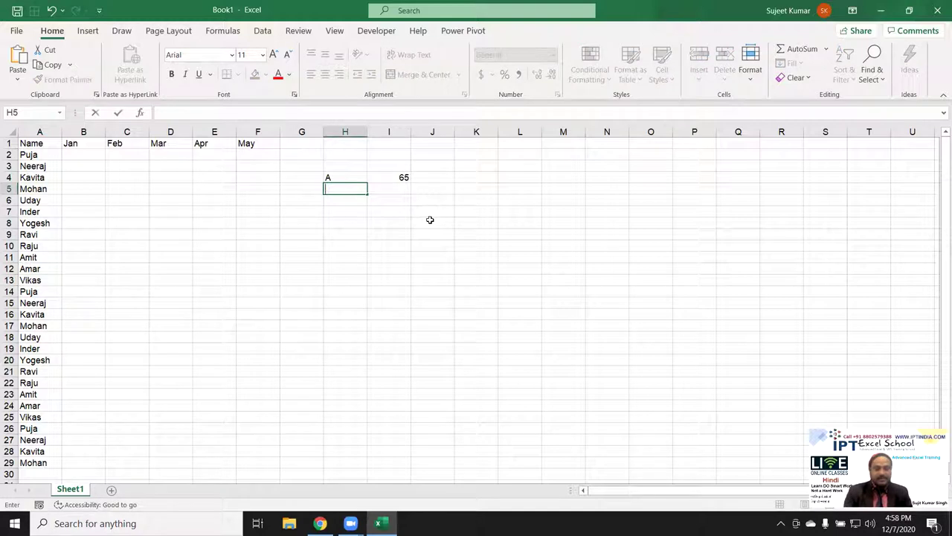
text(Z)
key(Tab)
key(ctrl+d)
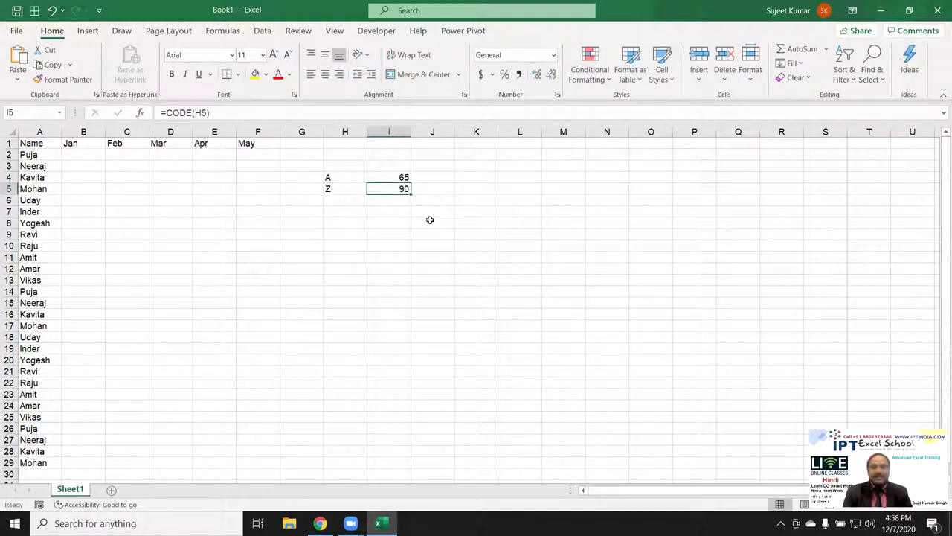
- Enter =CHAR(65) in B2 so it shows the letter A
click(94, 152)
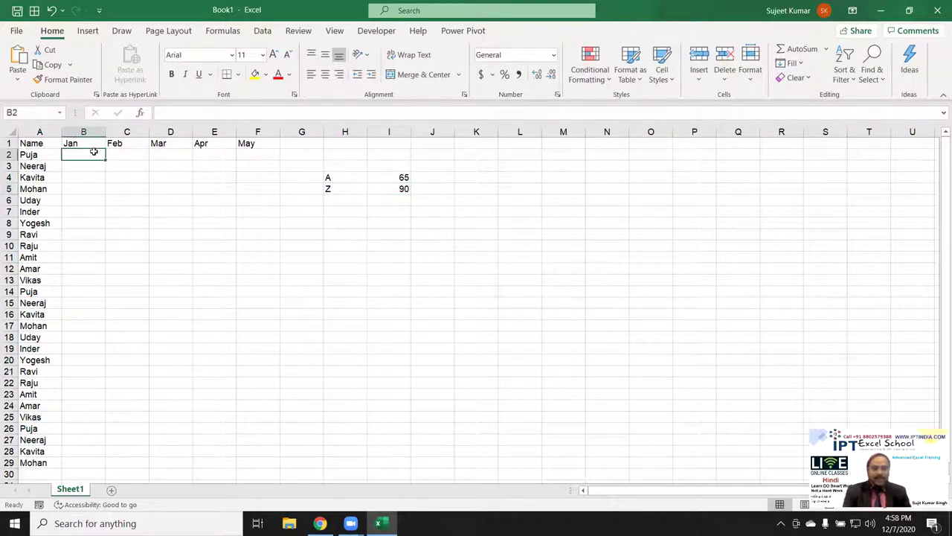
text(=ch)
key(Tab)
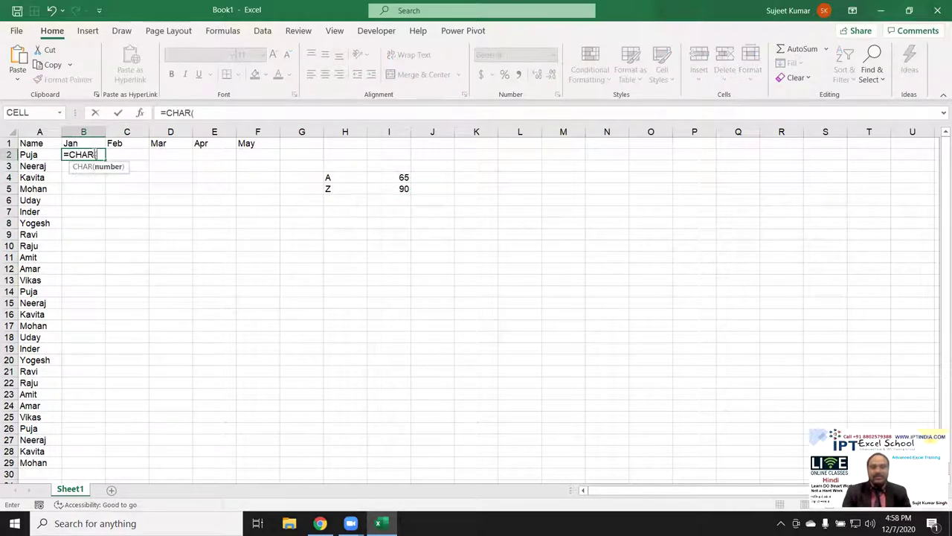
text(65)
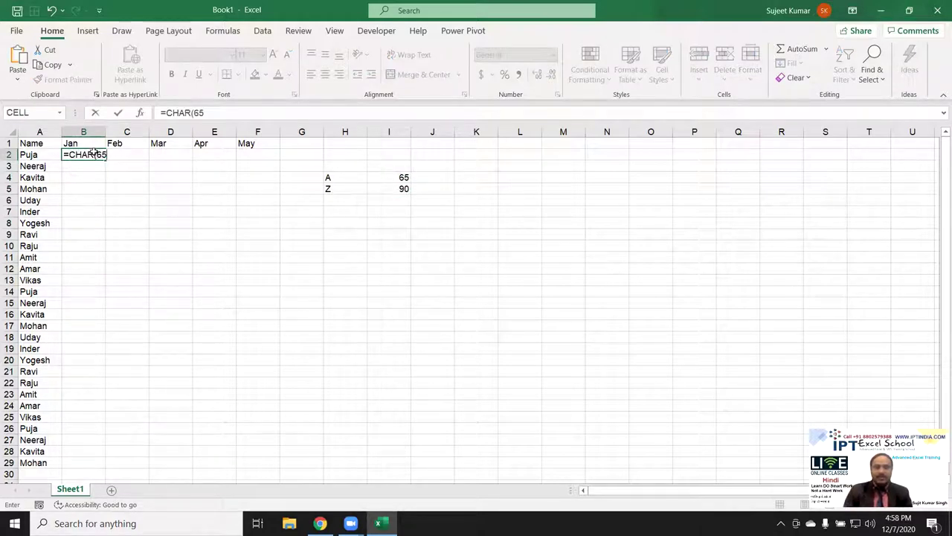
key(Return)
- Change B2's formula to =CHAR(RANDBETWEEN(65,90)) to return a random capital letter
click(92, 154)
click(92, 164)
click(95, 154)
scroll(97, 156, up, 8)
scroll(99, 163, up, 3)
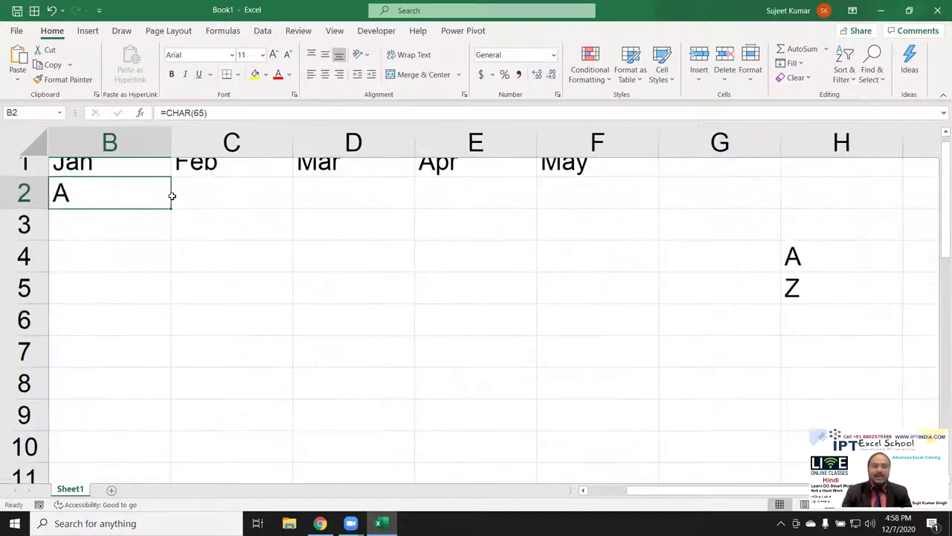
double_click(78, 208)
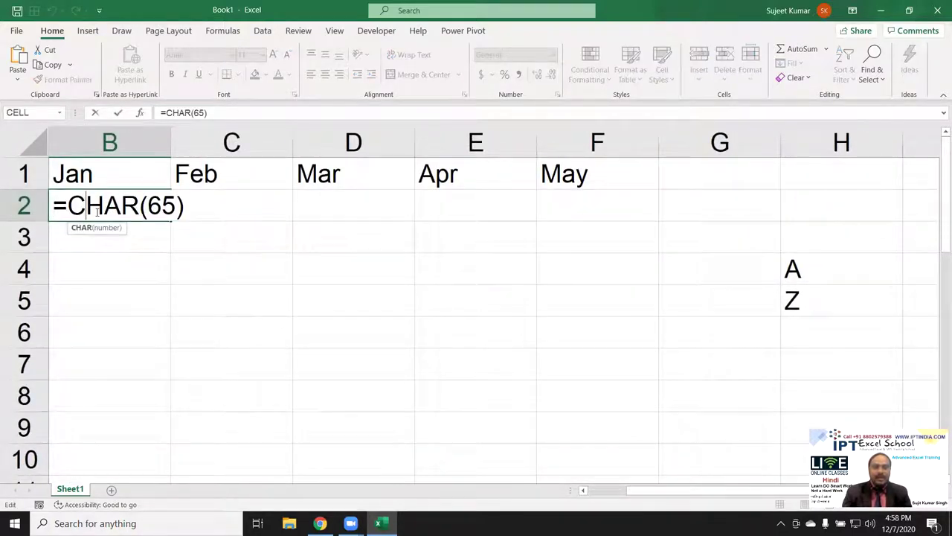
double_click(171, 211)
text(r)
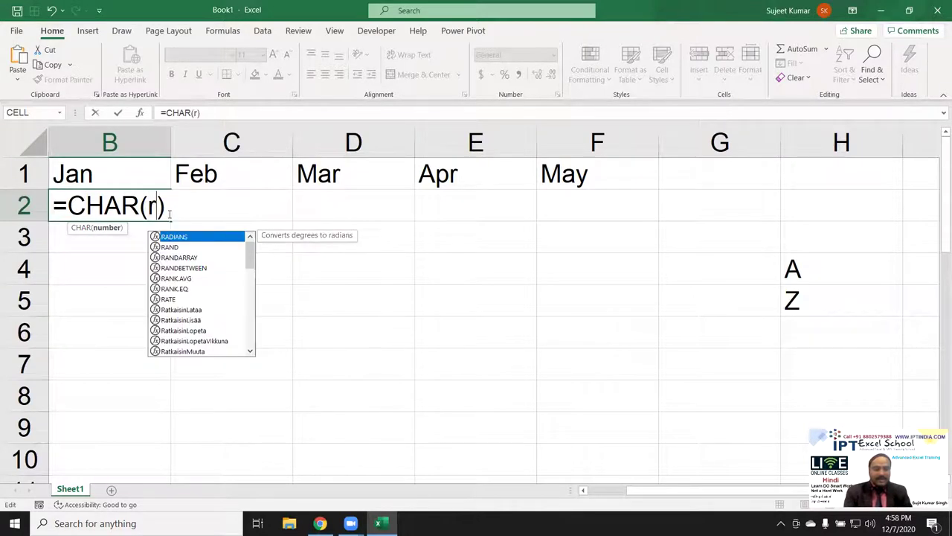
text(an)
key(Down)
key(Down)
key(Tab)
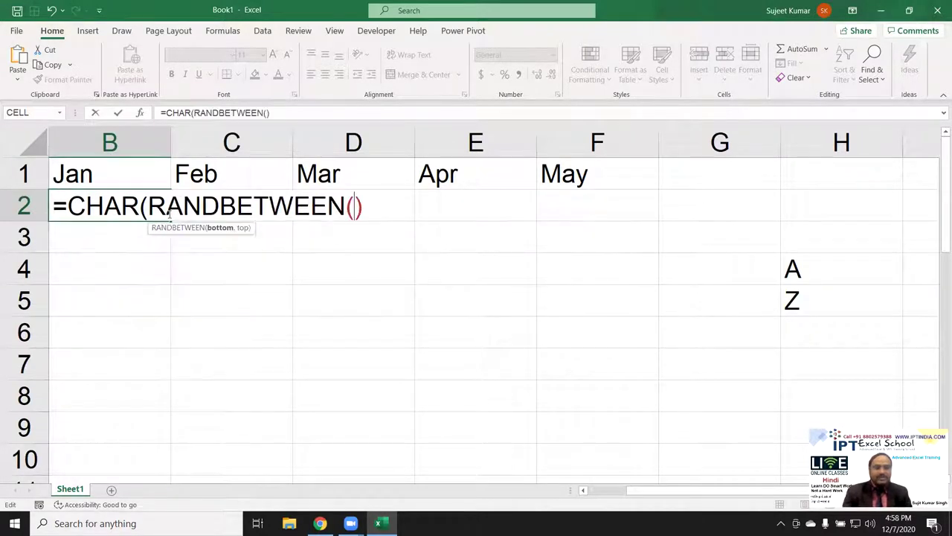
text(10,)
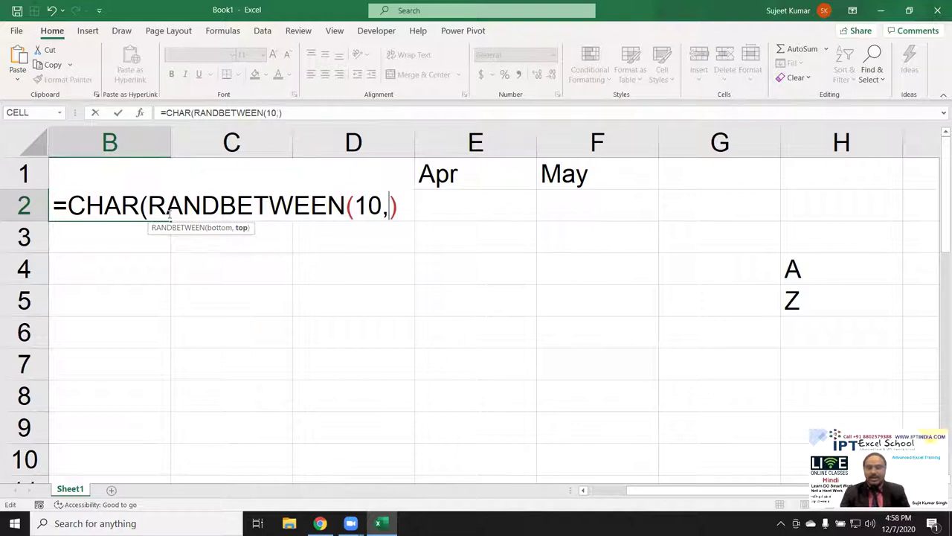
key(BackSpace)
key(BackSpace)
key(BackSpace)
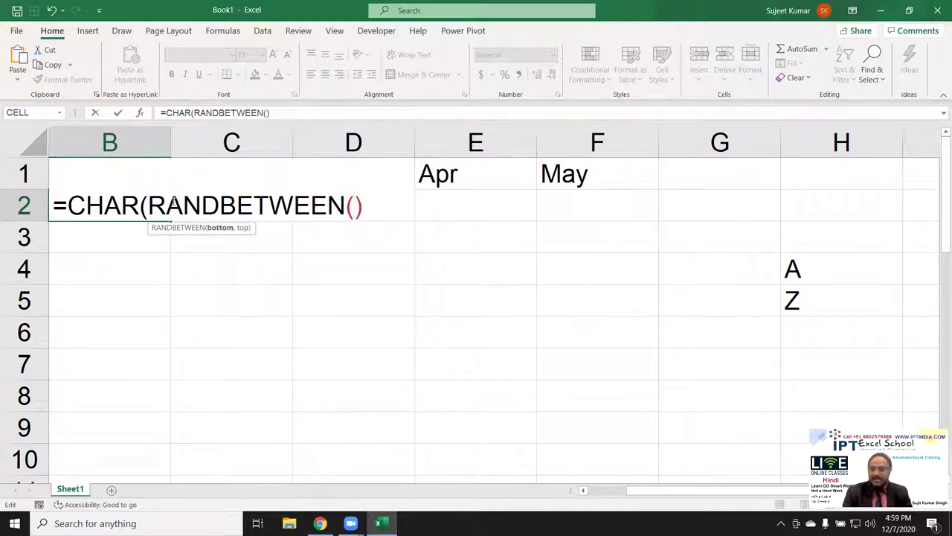
text(65,90)
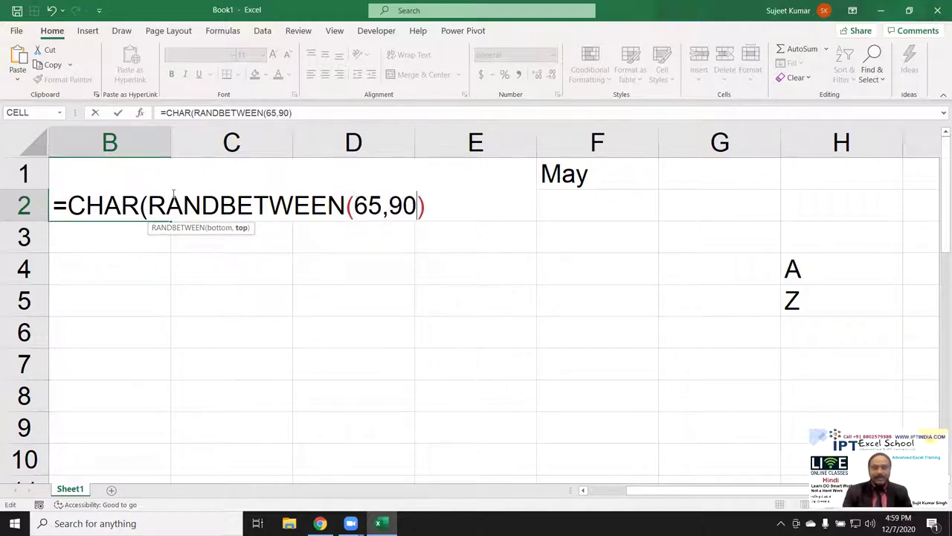
key(Return)
key(Return)
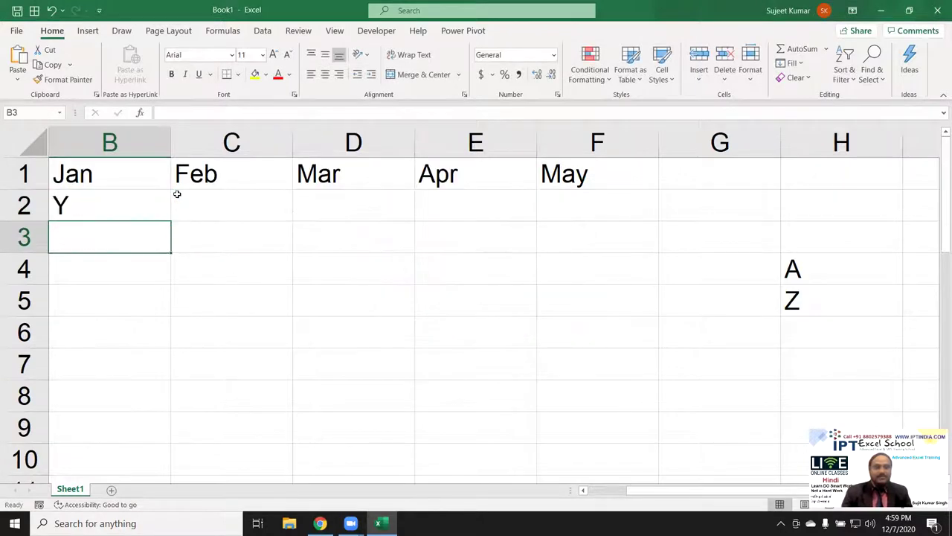
- Select B2:F29 and fill the random-letter formula down and across with Ctrl+D and Ctrl+R
click(83, 192)
scroll(84, 197, down, 2)
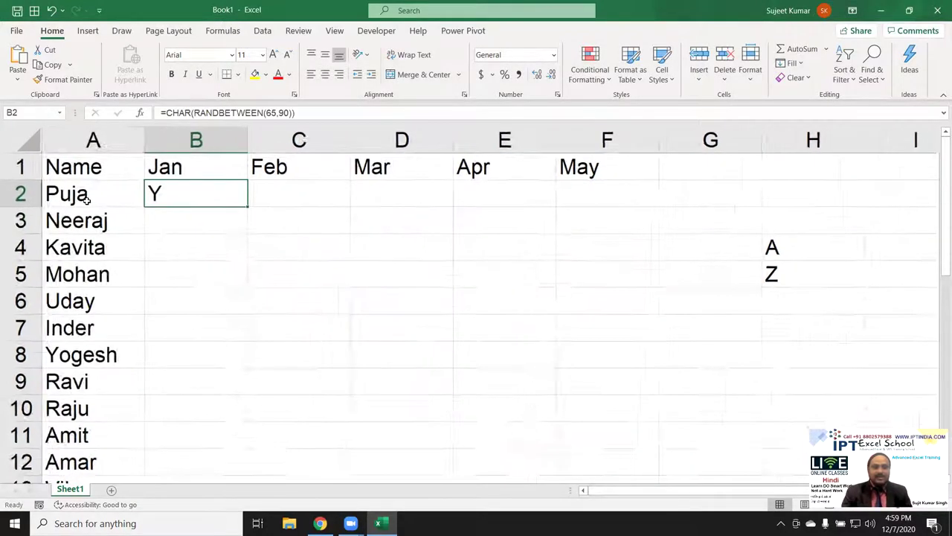
scroll(87, 201, down, 2)
scroll(87, 200, down, 2)
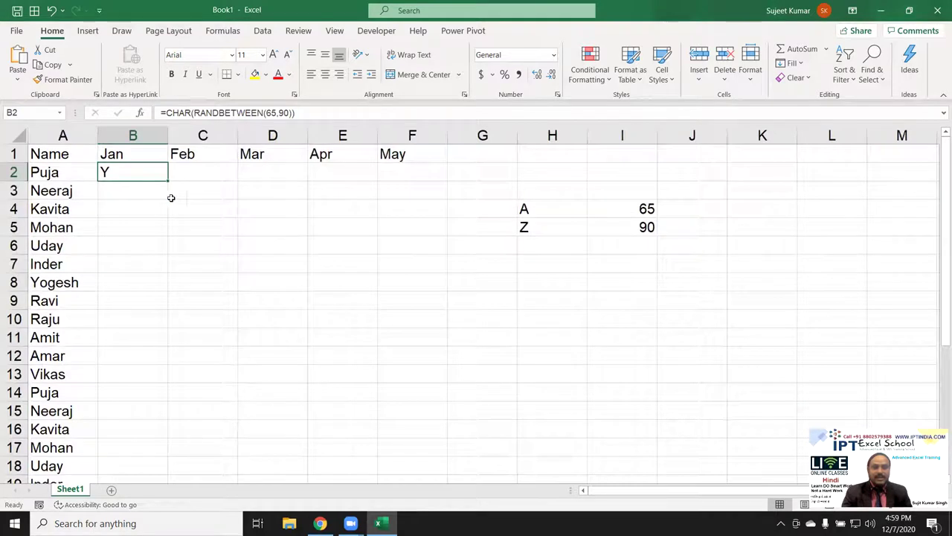
scroll(222, 204, down, 3)
scroll(279, 345, down, 1)
scroll(257, 302, up, 4)
scroll(256, 302, down, 2)
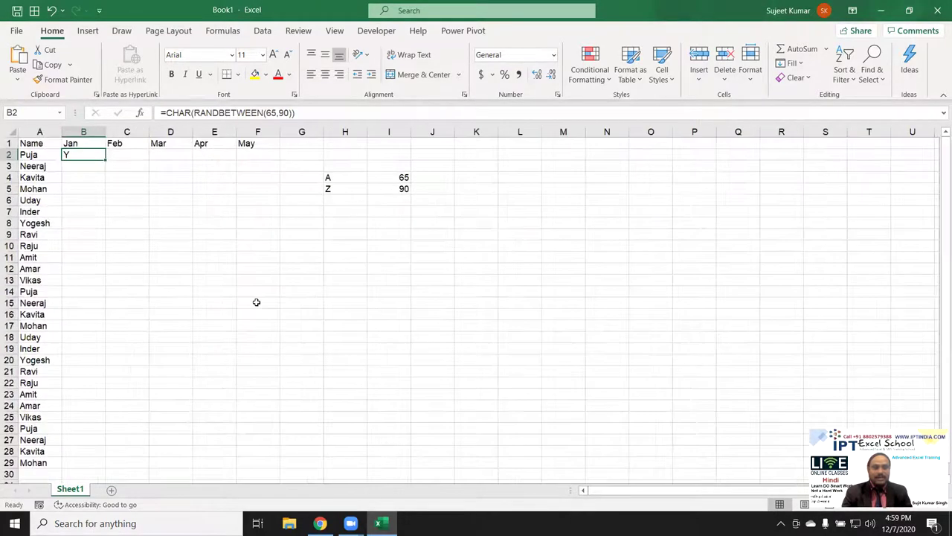
drag(91, 154, 273, 468)
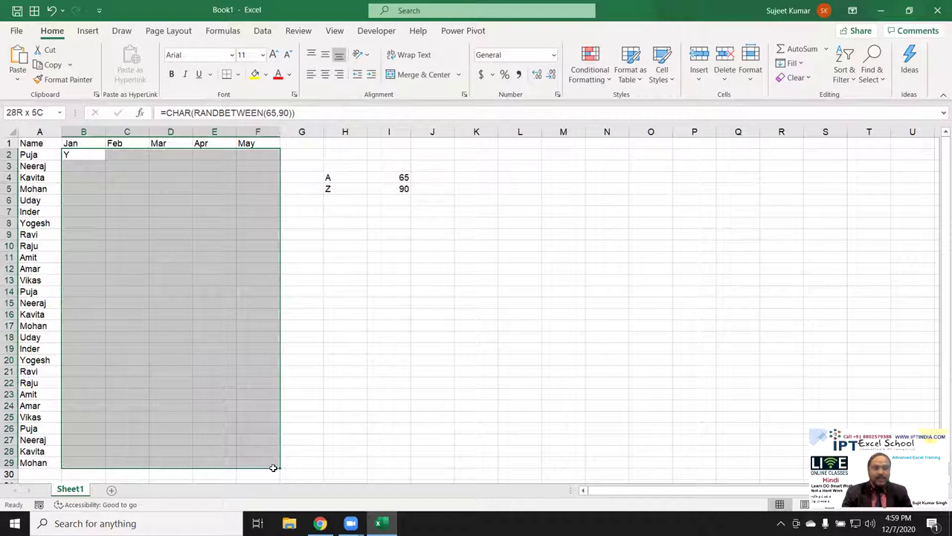
key(ctrl+d)
key(ctrl+r)
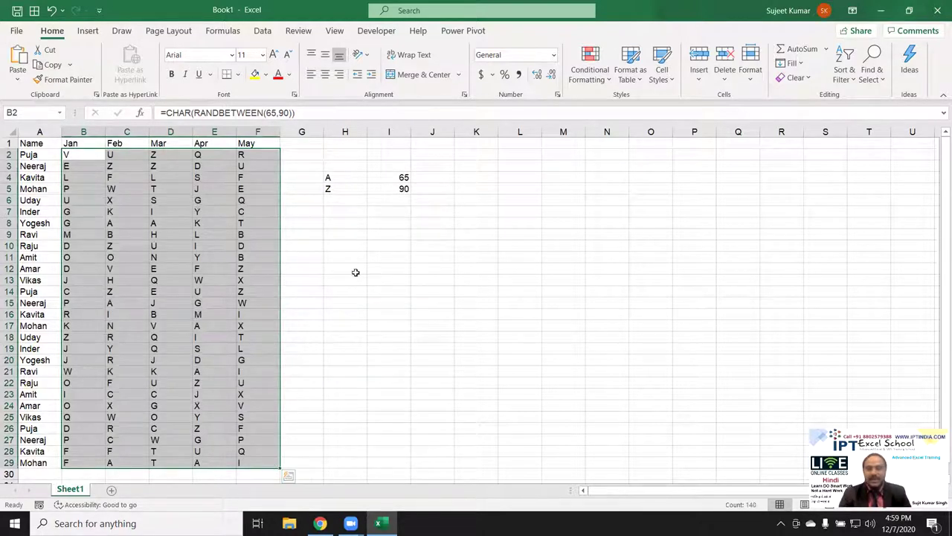
- Recalculate the sheet a few times to regenerate the random letters
click(388, 234)
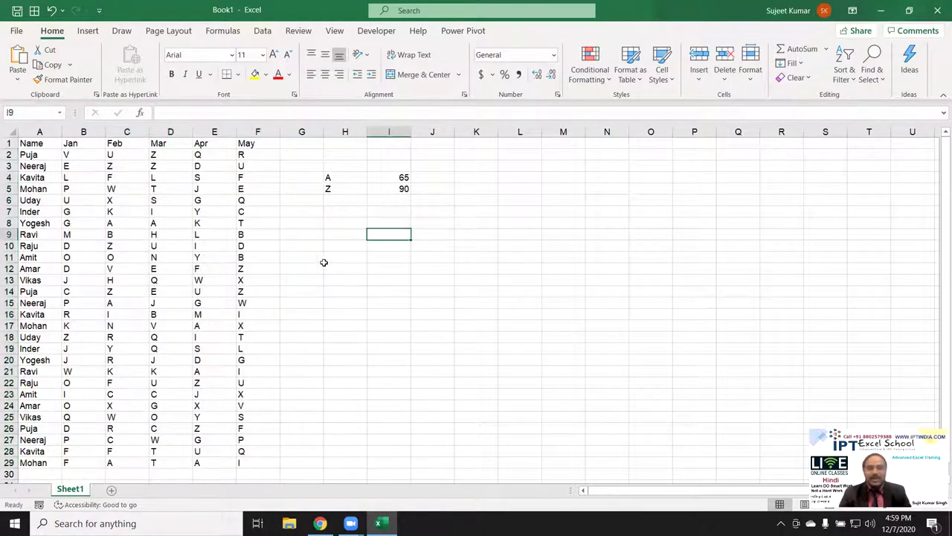
click(380, 257)
click(350, 281)
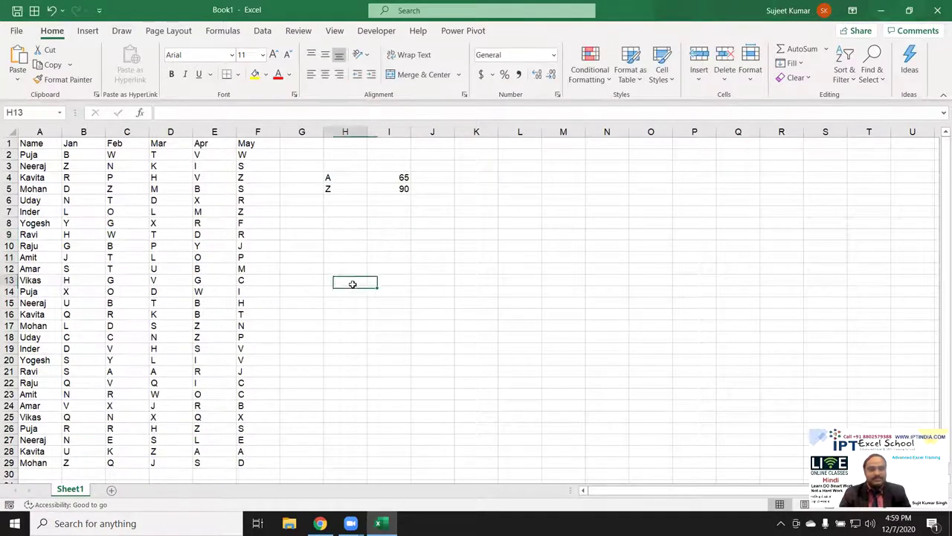
click(350, 300)
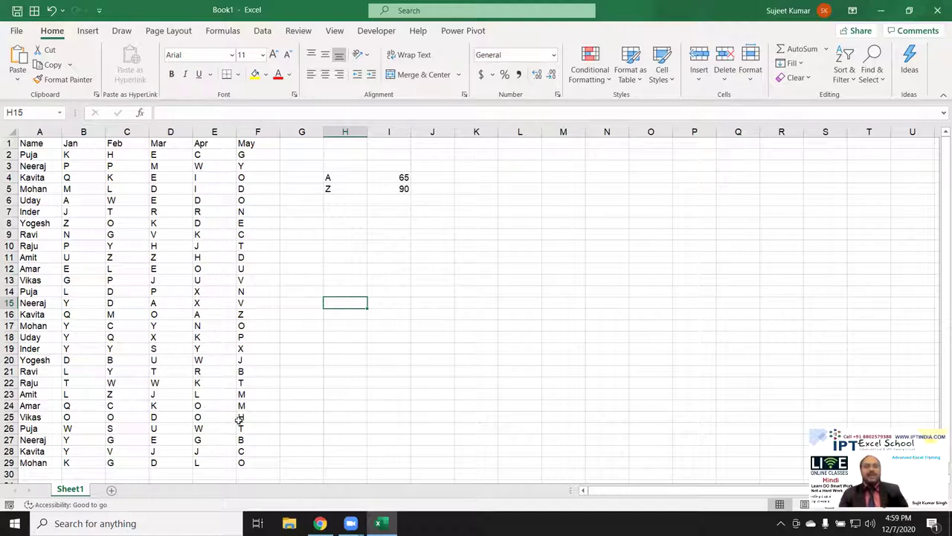
- Add Sheet2 and type the ID, Sales and Name headers in row 1
click(112, 489)
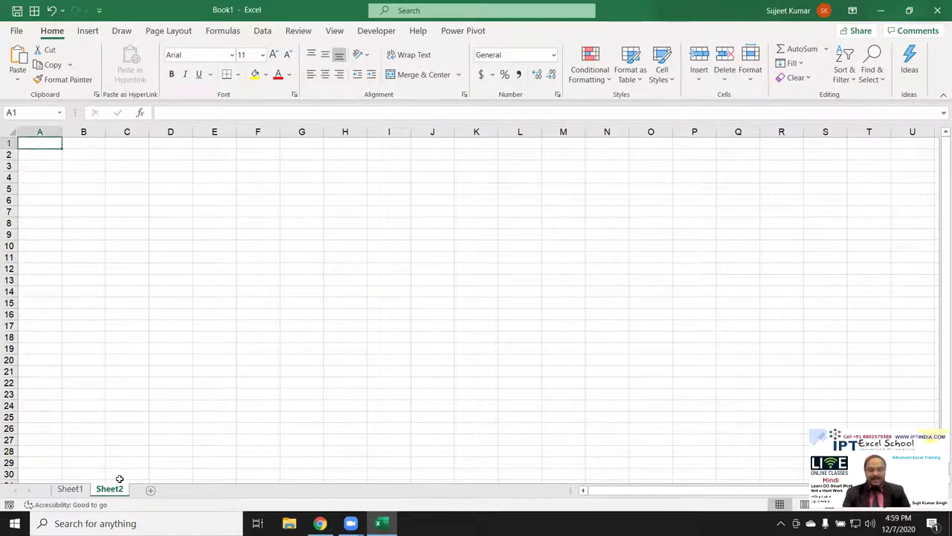
text(Sales)
key(Tab)
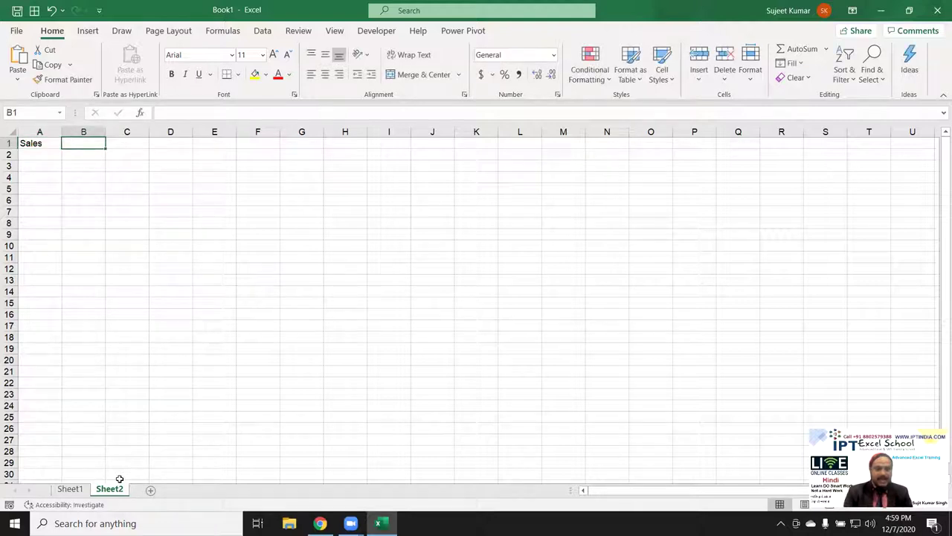
key(Left)
text(ID)
key(Tab)
text(SAles)
key(Tab)
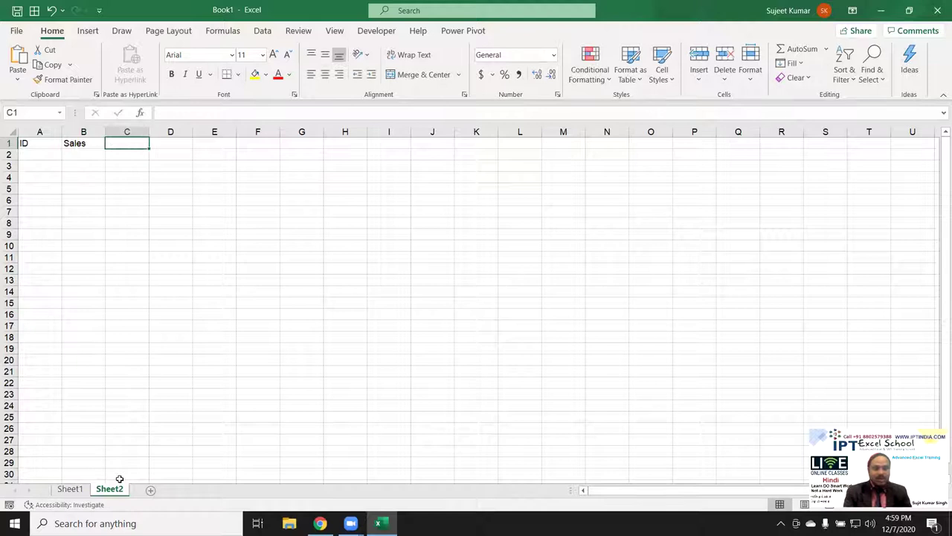
text(Name)
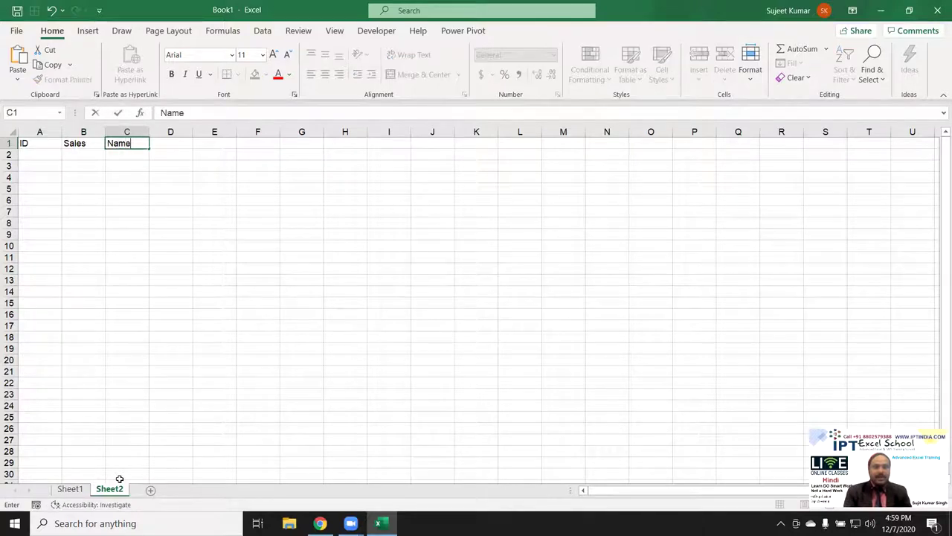
key(Tab)
- Move Sales after Name and delete the empty column, leaving ID, Name, Sales headers
key(Left)
key(Left)
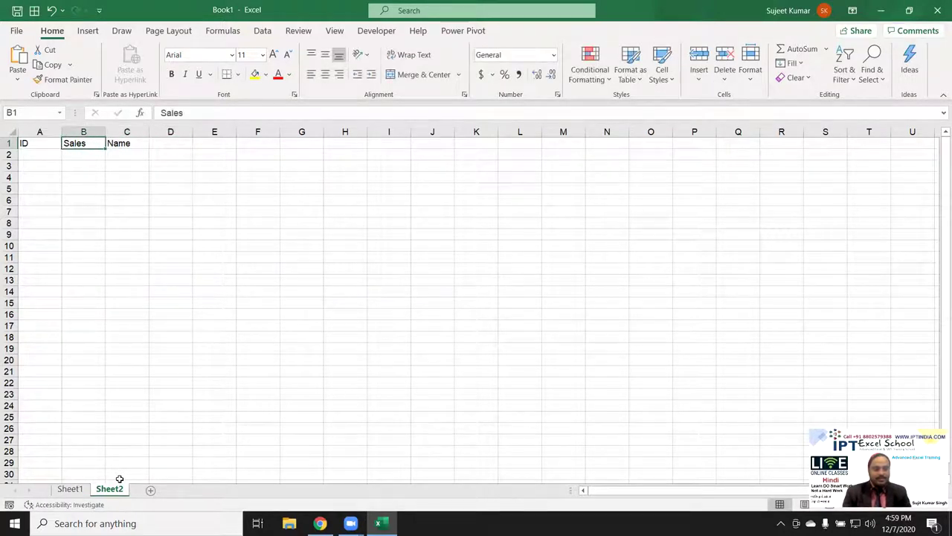
key(ctrl+x)
key(Right)
key(Right)
key(Return)
key(Left)
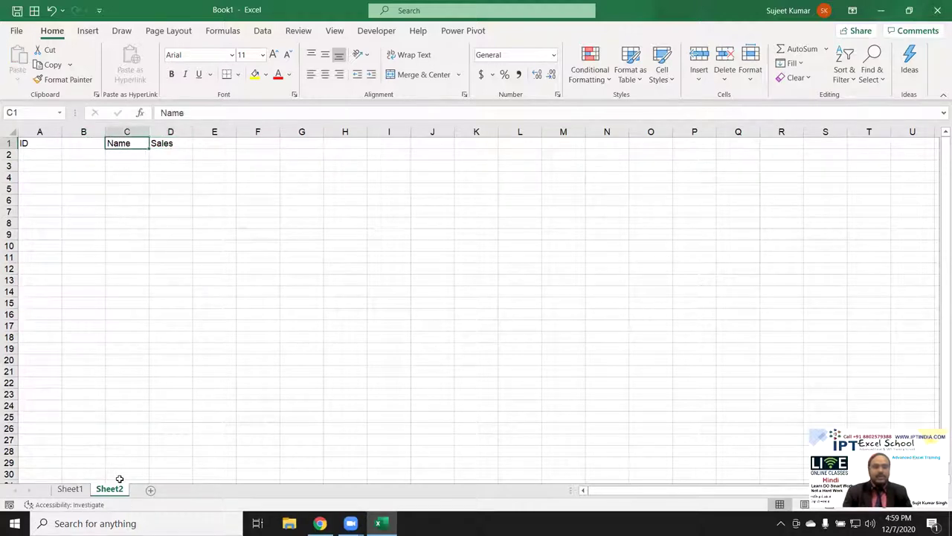
key(Left)
key(ctrl+space)
key(ctrl+minus)
- Enter IDs 1 and 2 in A2:A3 and extend the ID series down column A
key(ctrl+Home)
key(Down)
text(1)
key(Return)
text(2)
key(Return)
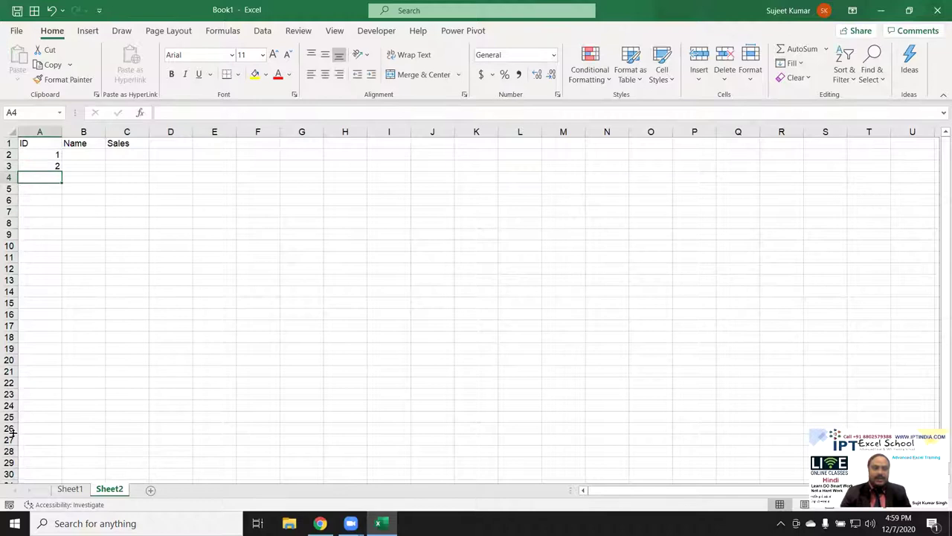
drag(55, 153, 113, 458)
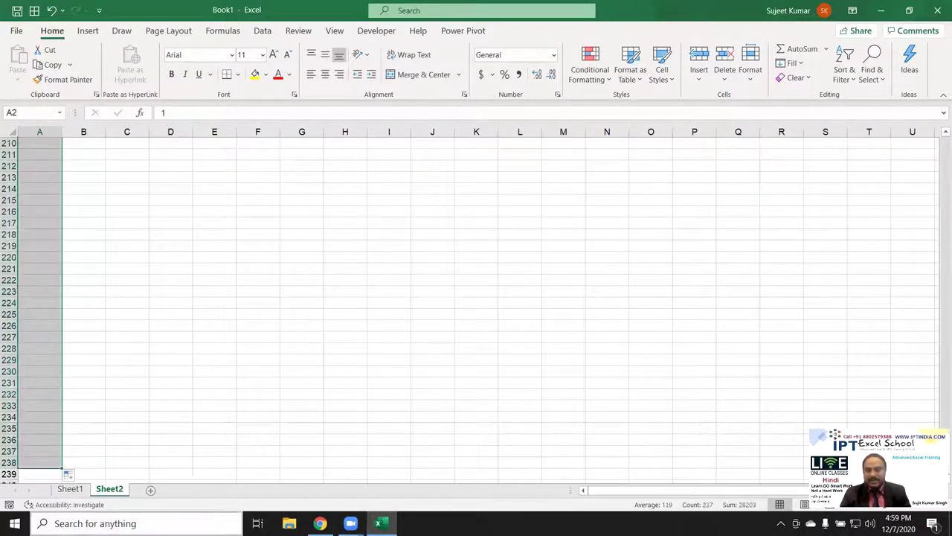
- Enter the first name in B2 and fill the names down beside the IDs
key(ctrl+Home)
key(Right)
key(Down)
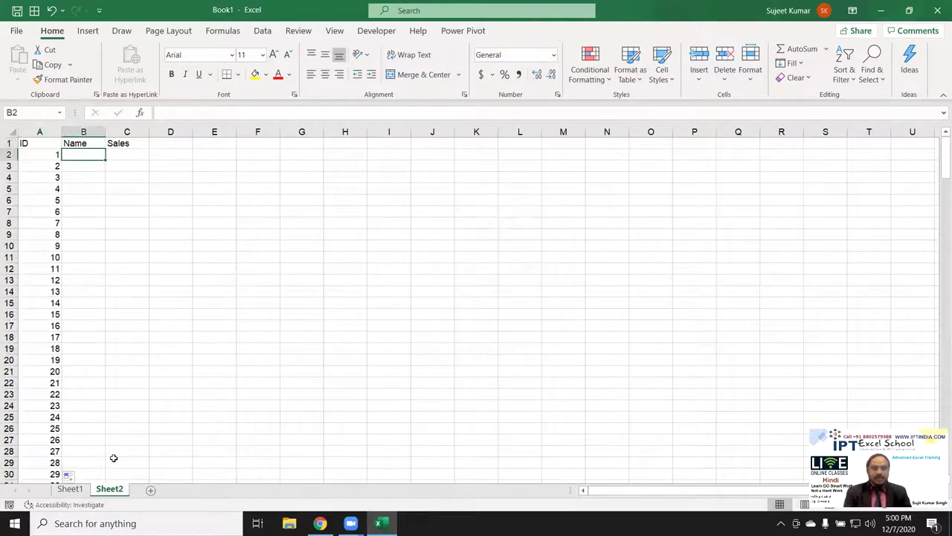
text(Puja)
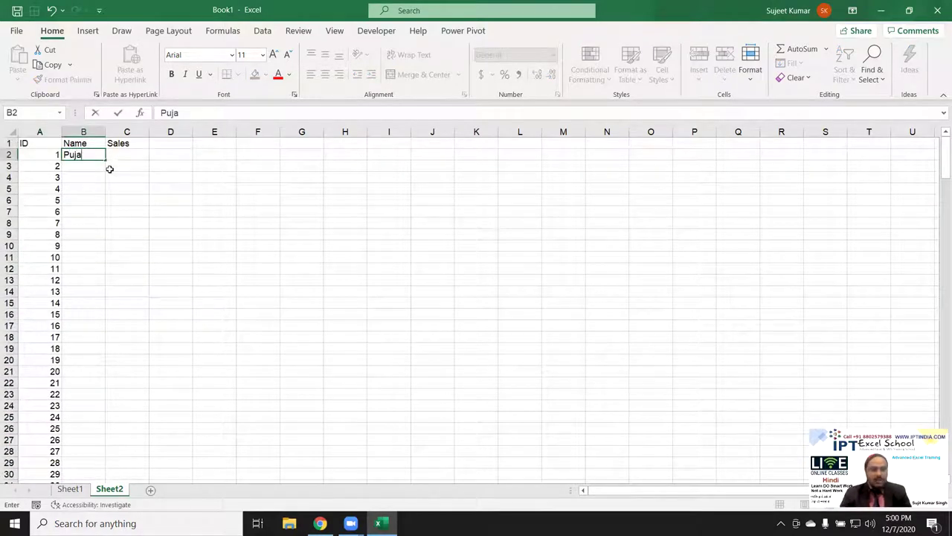
click(108, 167)
click(91, 157)
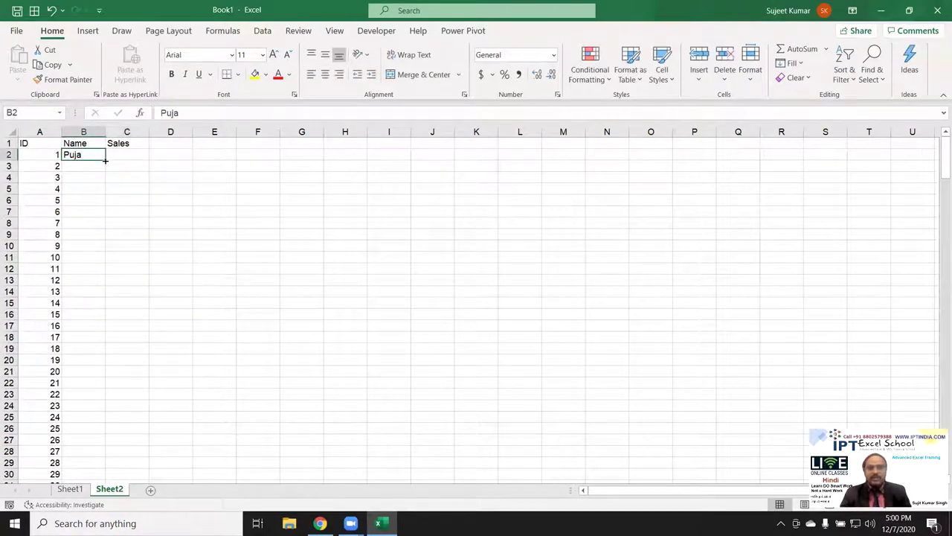
double_click(105, 159)
click(120, 155)
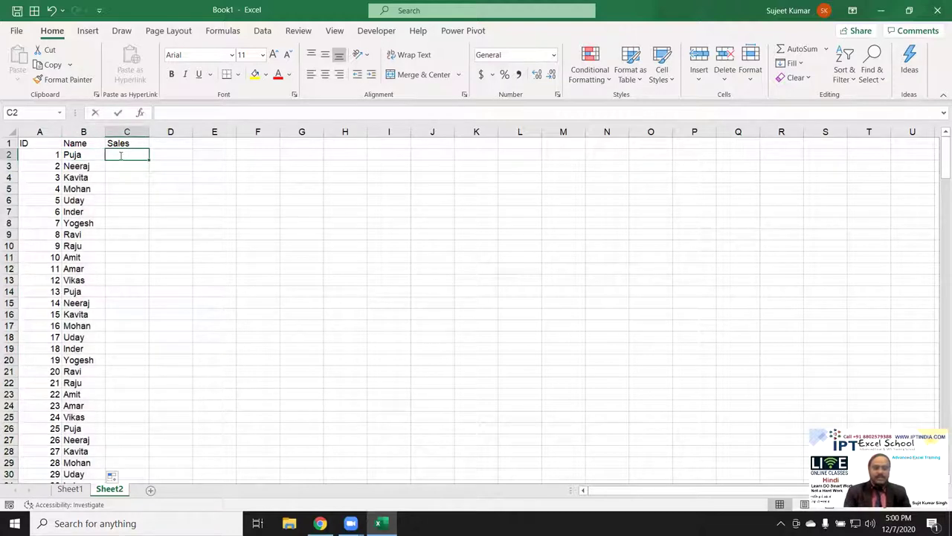
- Enter =RANDBETWEEN(10,90) in C2 as the first random sales value
text(=ra)
key(Down)
key(Down)
key(Down)
key(Tab)
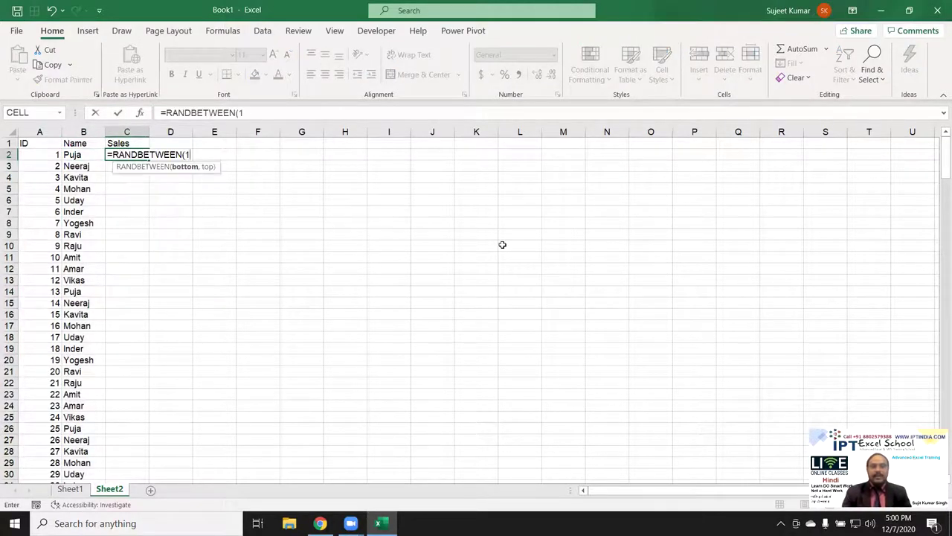
text(,9)
key(Return)
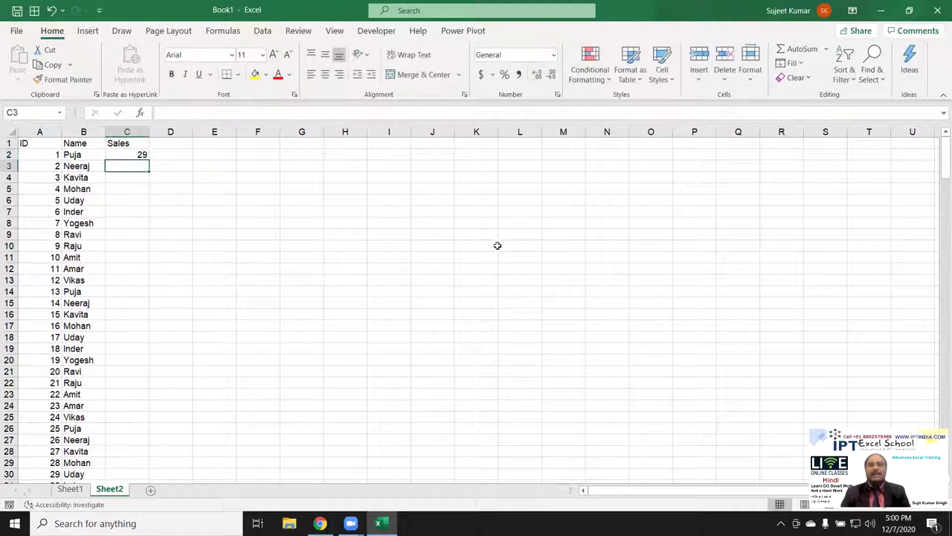
- Fill the random formula down the Sales column and paste the results back as fixed values
click(133, 151)
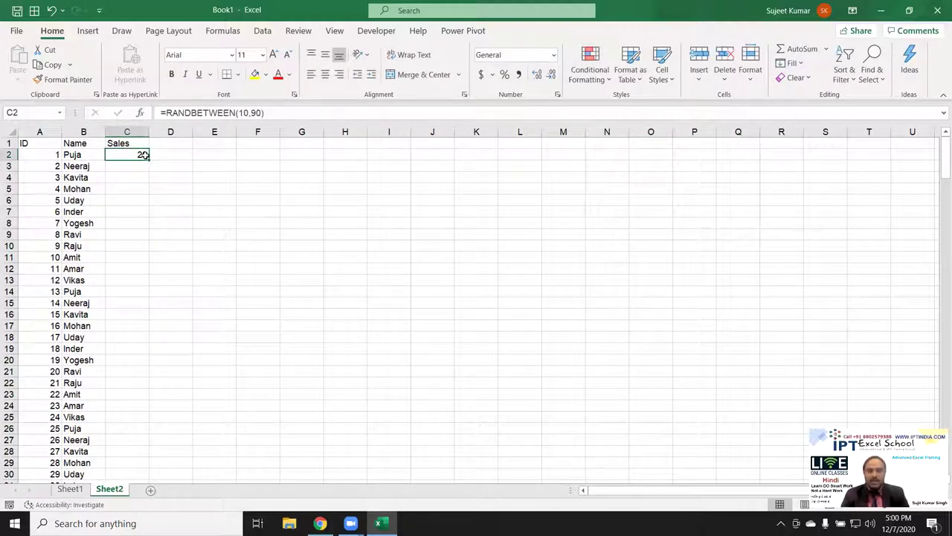
double_click(146, 157)
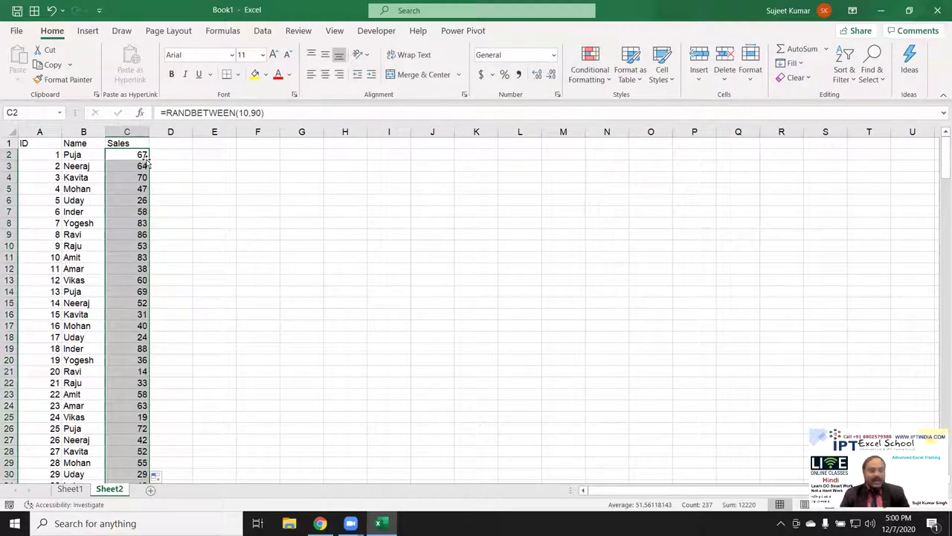
key(ctrl+c)
click(17, 77)
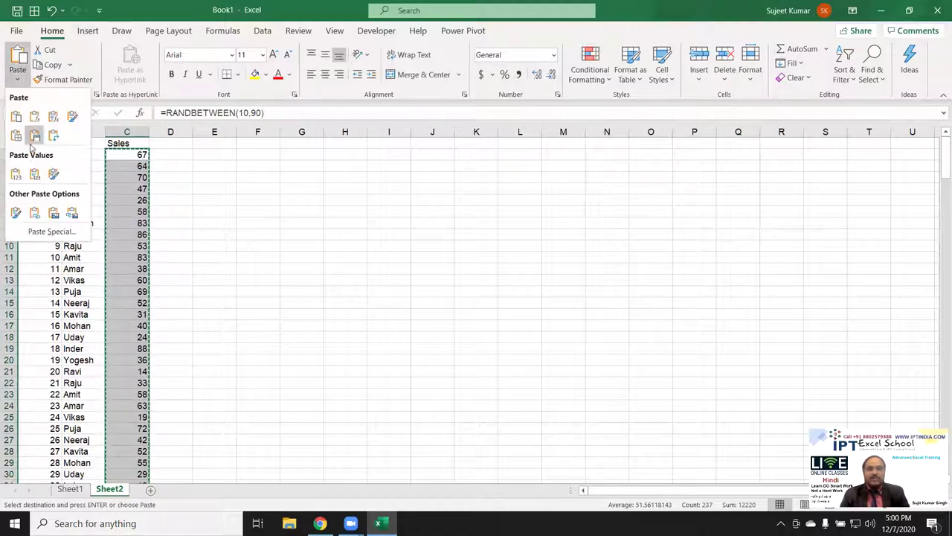
click(15, 175)
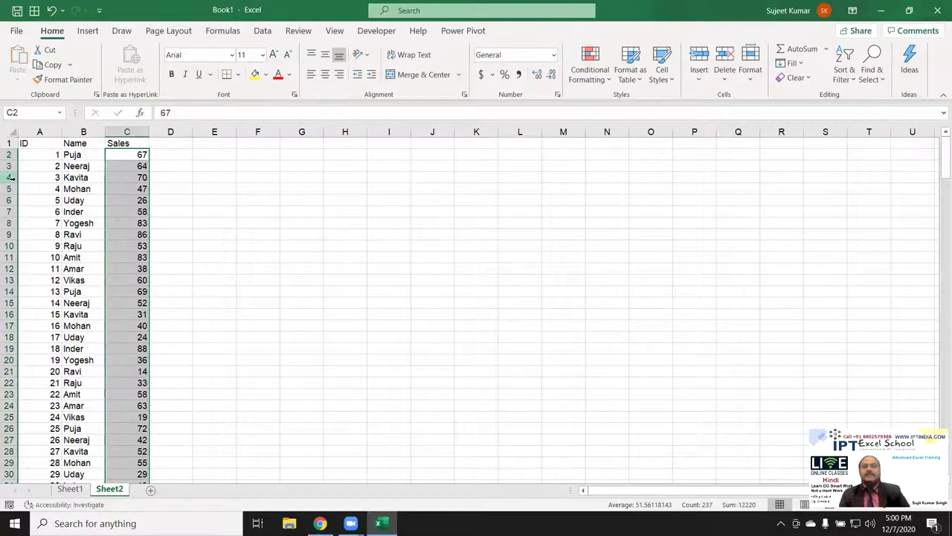
click(313, 191)
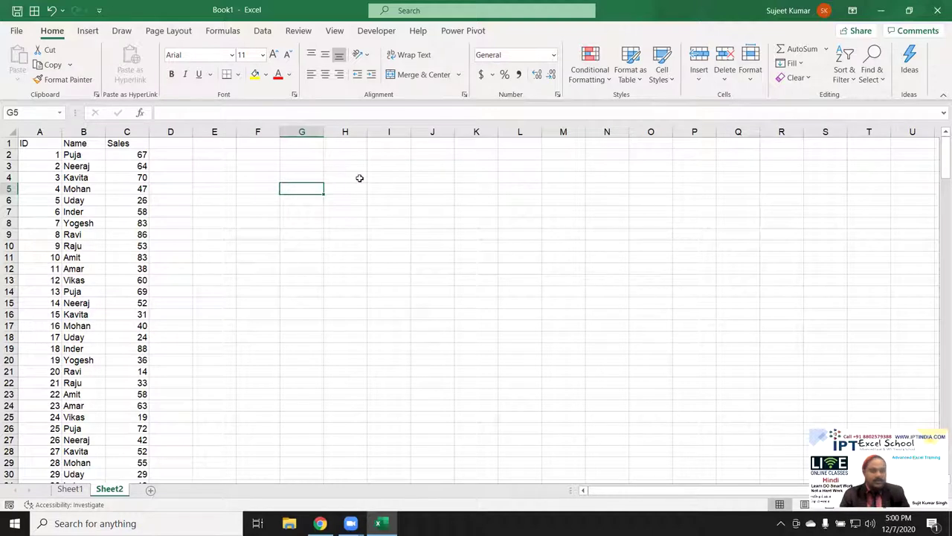
- Type the headers ID, Name and Sales into G5:I5
text(Sr)
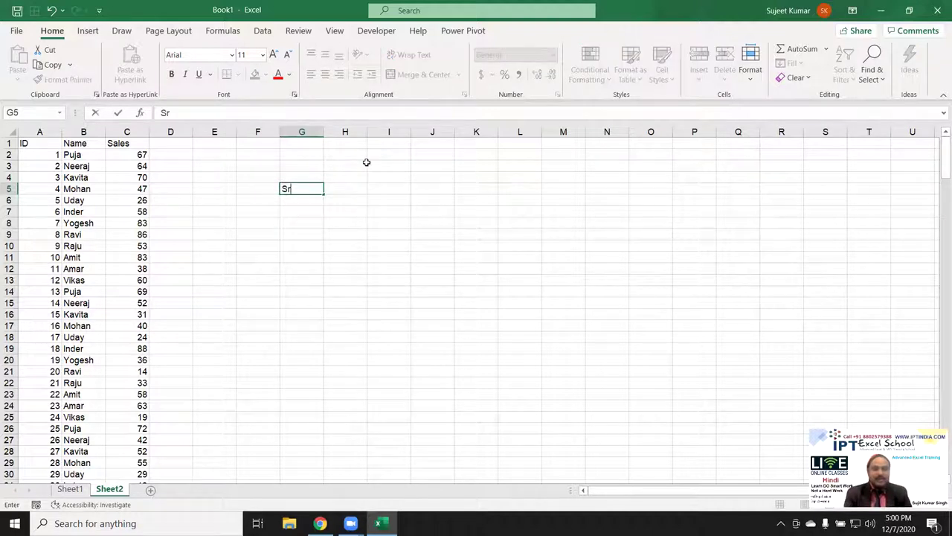
key(Escape)
text(ID)
key(Tab)
text(NA)
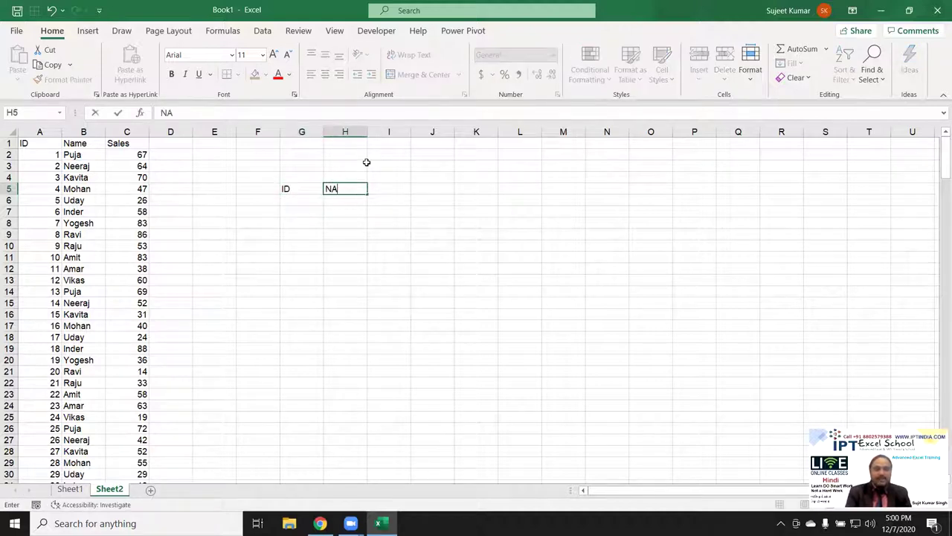
key(Tab)
text(Sales)
key(Return)
- Check how many IDs the list in column A holds, then return to G6
text(=r)
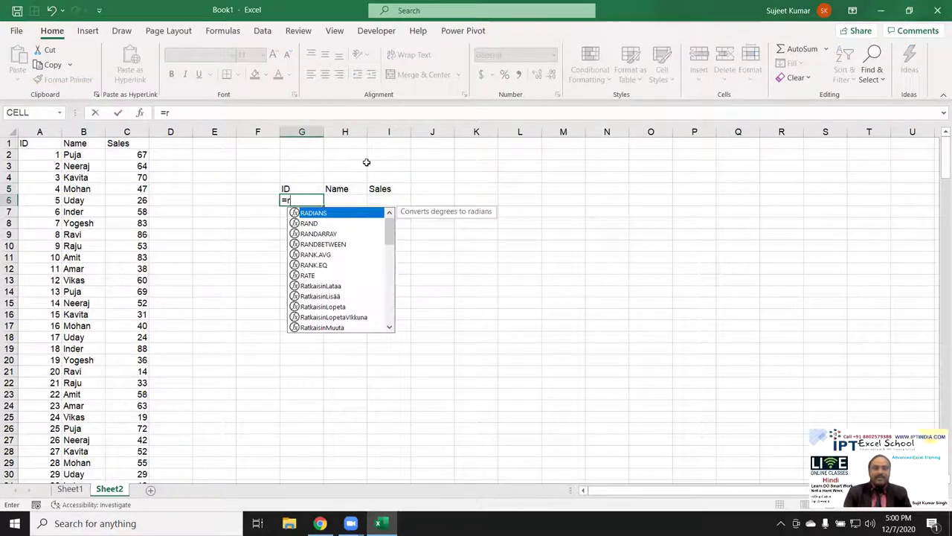
key(Escape)
key(Left)
key(Left)
key(Left)
key(Left)
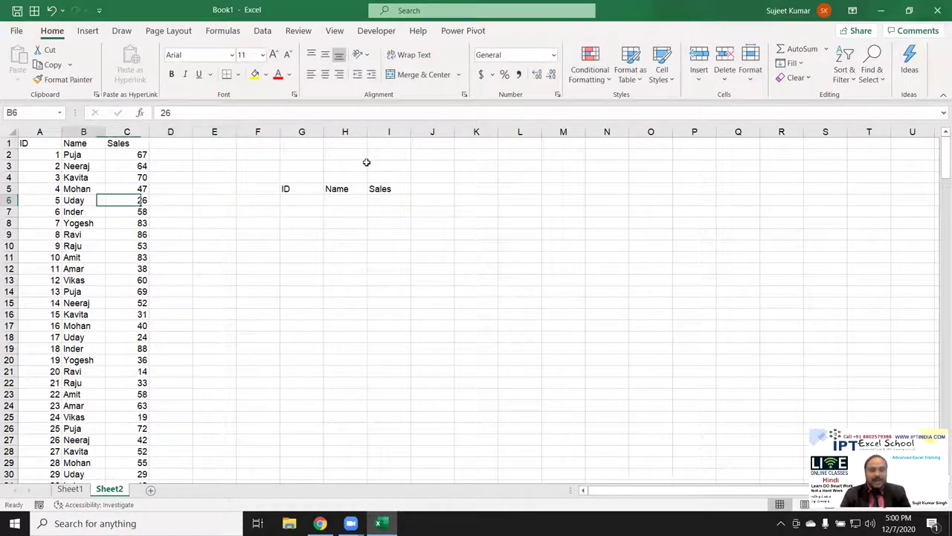
key(Left)
key(Left)
key(ctrl+Down)
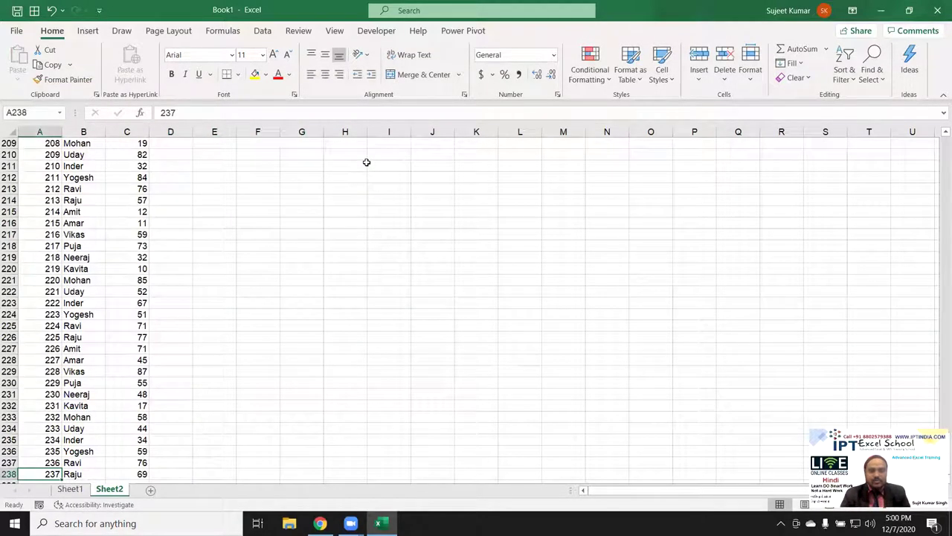
key(ctrl+Up)
key(Right)
key(Right)
key(Down)
key(Down)
key(Down)
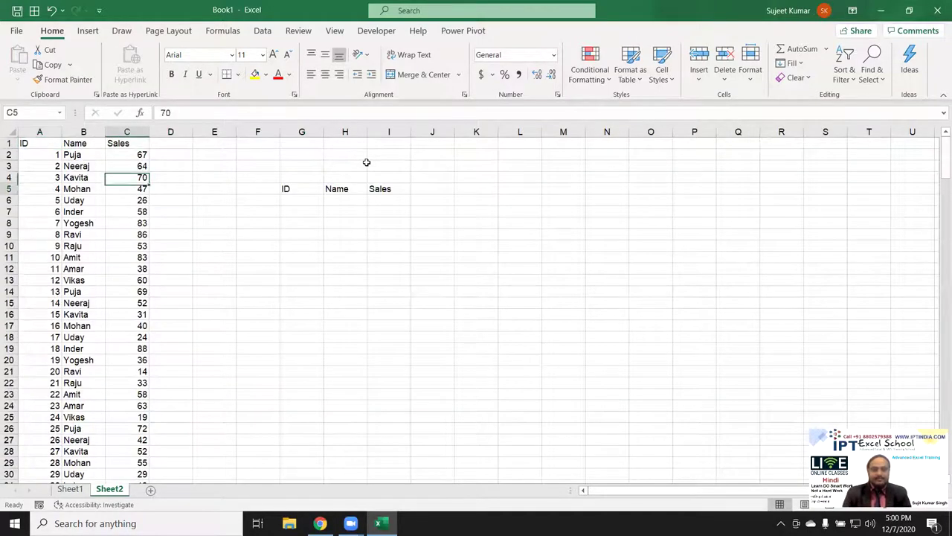
key(Down)
key(Down)
key(Right)
key(Right)
key(Right)
key(Right)
key(Right)
key(Left)
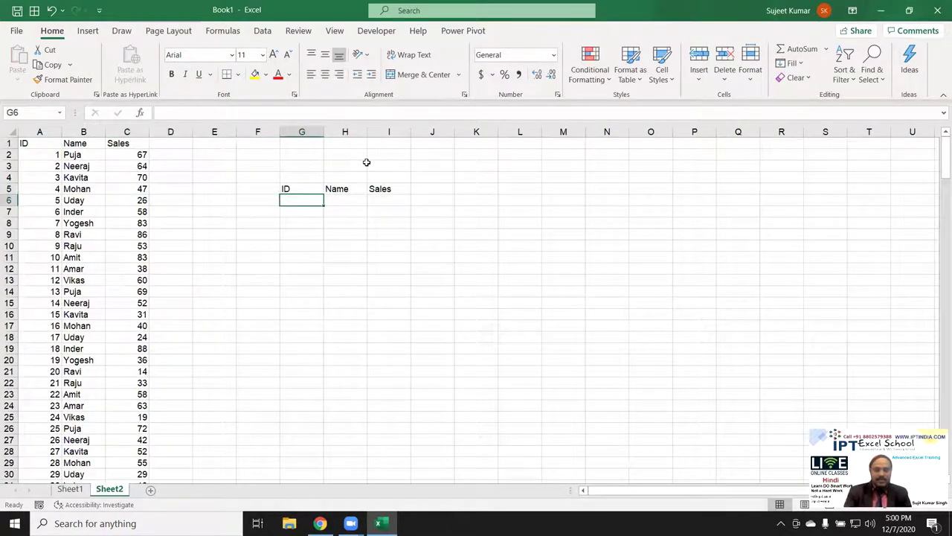
- Enter =RANDBETWEEN(1,237) in G6 to generate a random ID
text(=ran)
key(Down)
key(Down)
key(Tab)
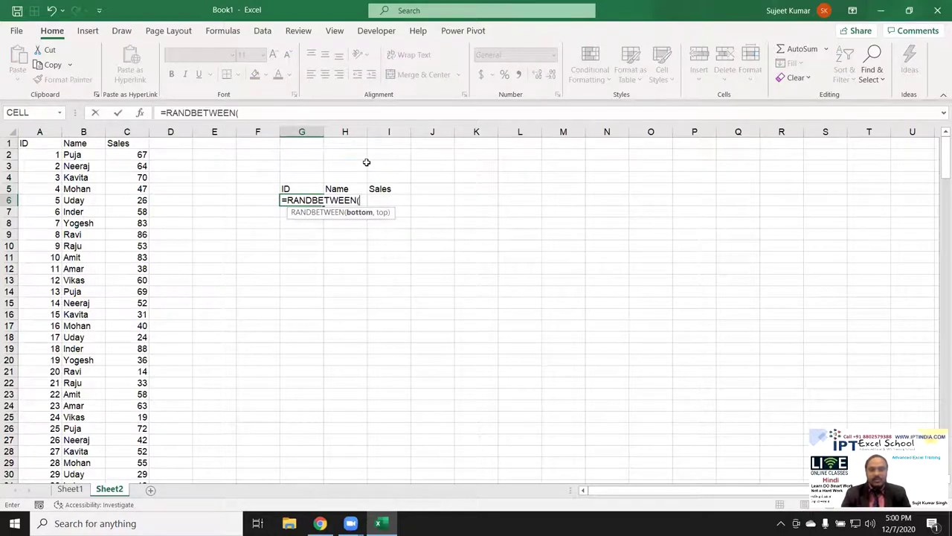
text(1,237)
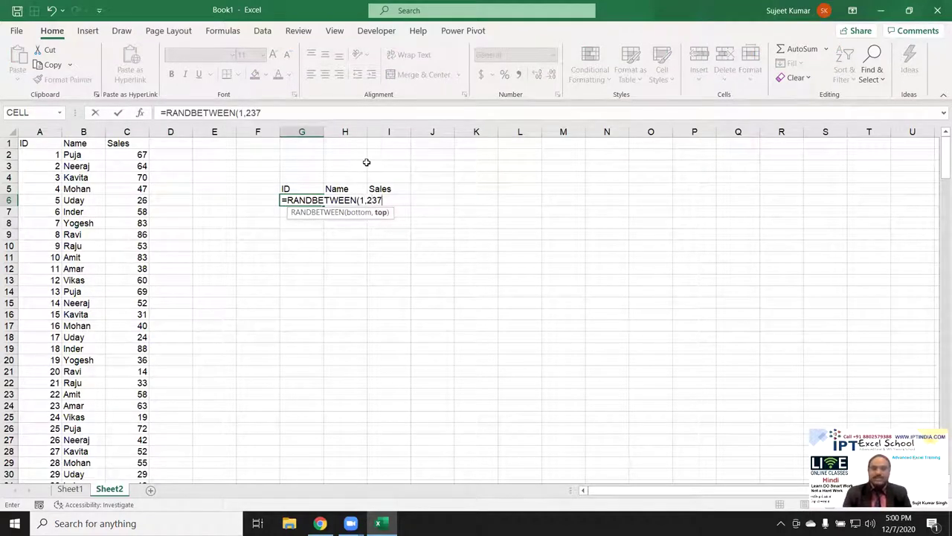
key(Return)
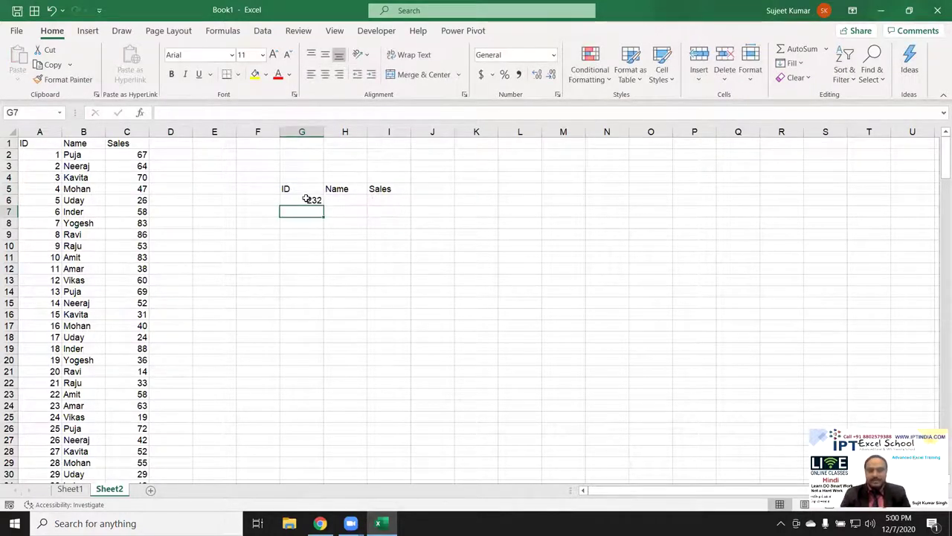
- Fill the random ID formula down to G15, clearing the extra value in G16
drag(306, 199, 309, 307)
key(ctrl+d)
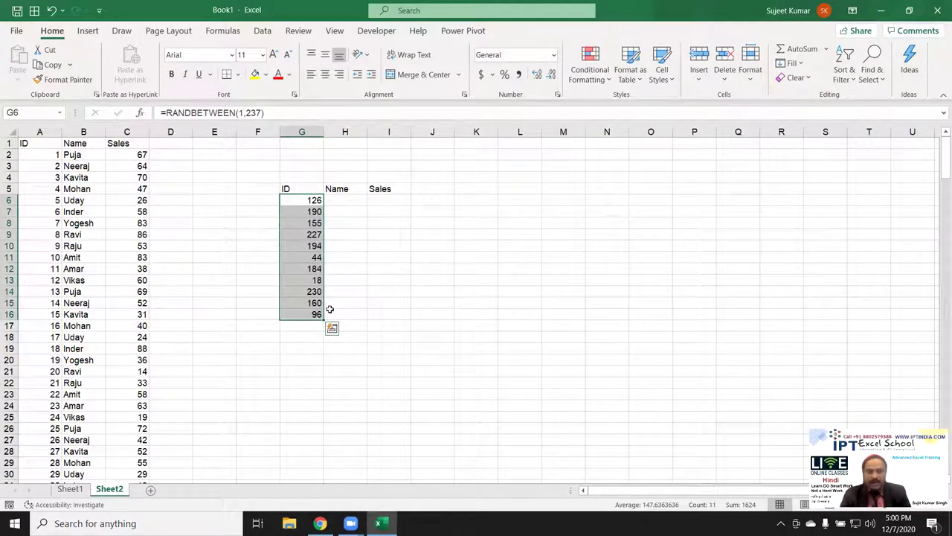
key(Down)
key(ctrl+Down)
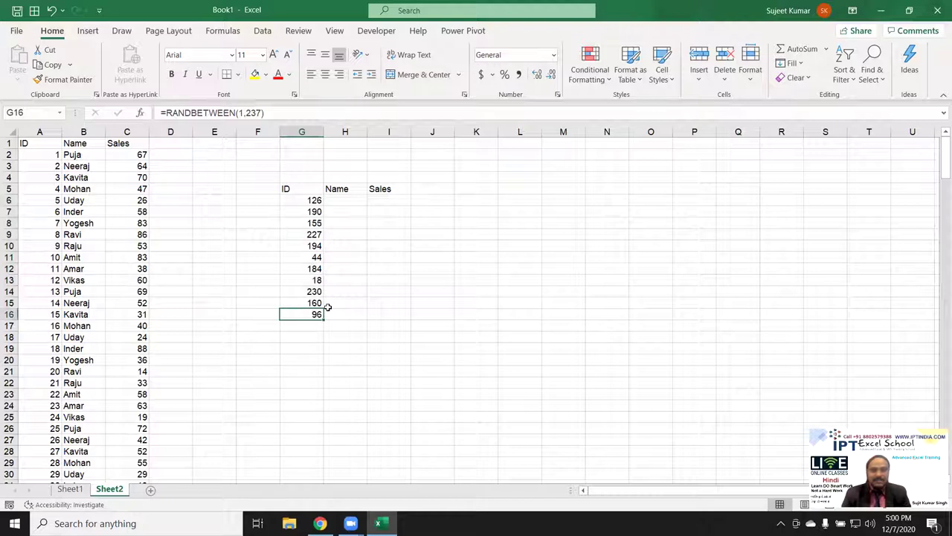
key(Delete)
key(Up)
key(ctrl+Up)
key(Right)
key(ctrl+c)
key(Down)
key(Escape)
- Enter =VLOOKUP(G6,A:C,3,0) in H6 and fill it down to row 15
text(=vl)
key(Tab)
key(Left)
text(,)
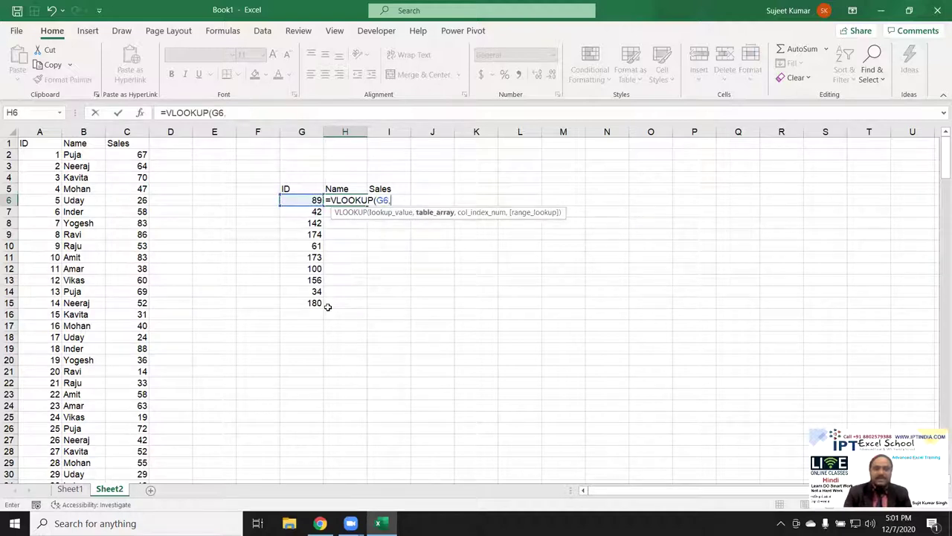
drag(52, 132, 108, 133)
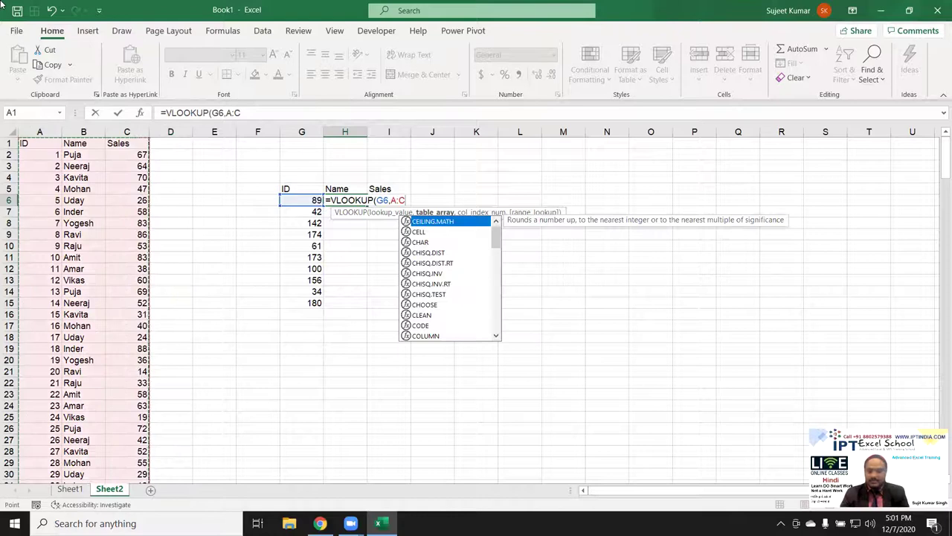
text(,3,0)
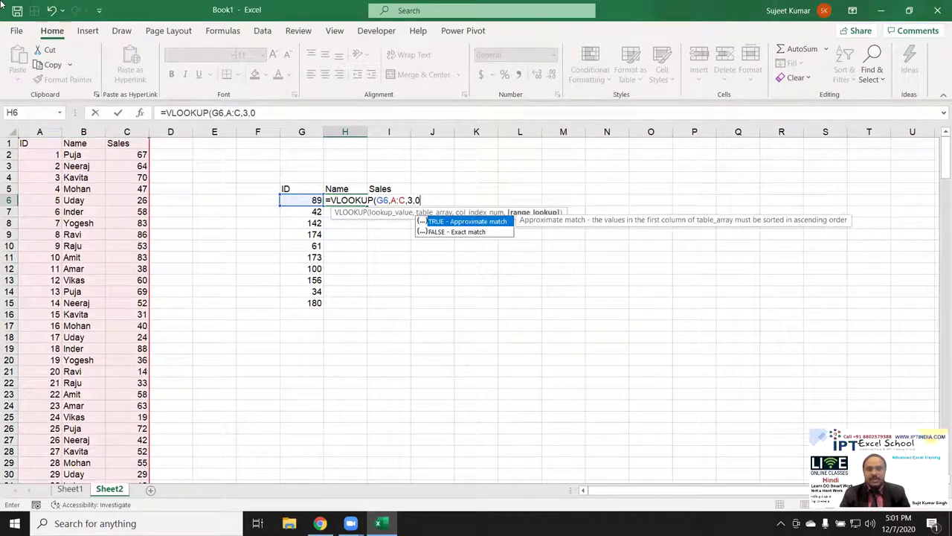
key(ctrl+Return)
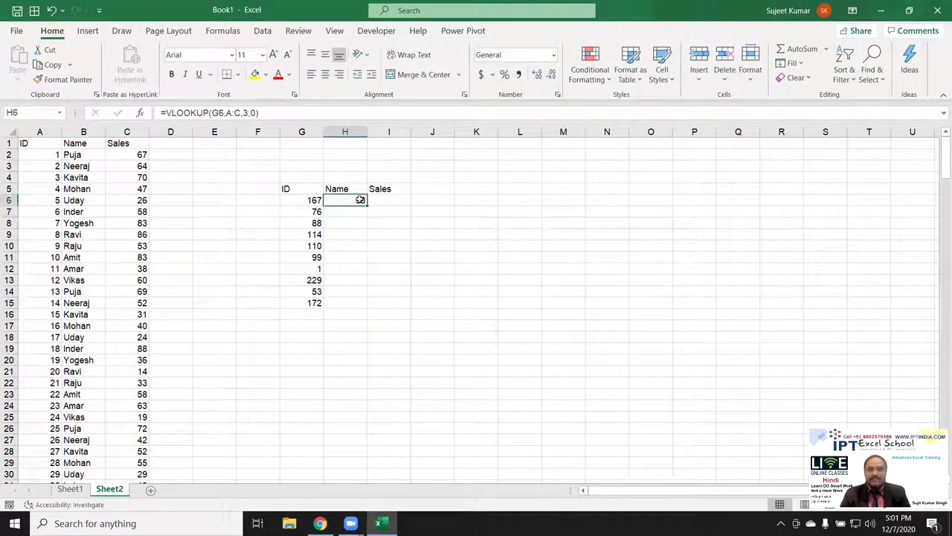
double_click(369, 206)
- Change H6's column index from 3 to 2 so it returns the name Kavita
key(ctrl+c)
click(392, 198)
key(Escape)
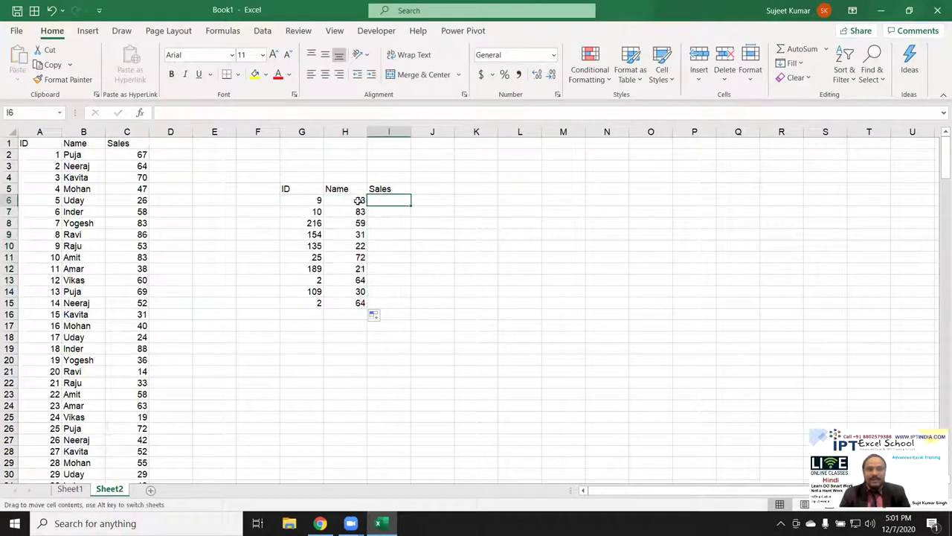
click(346, 200)
click(280, 113)
drag(210, 113, 238, 113)
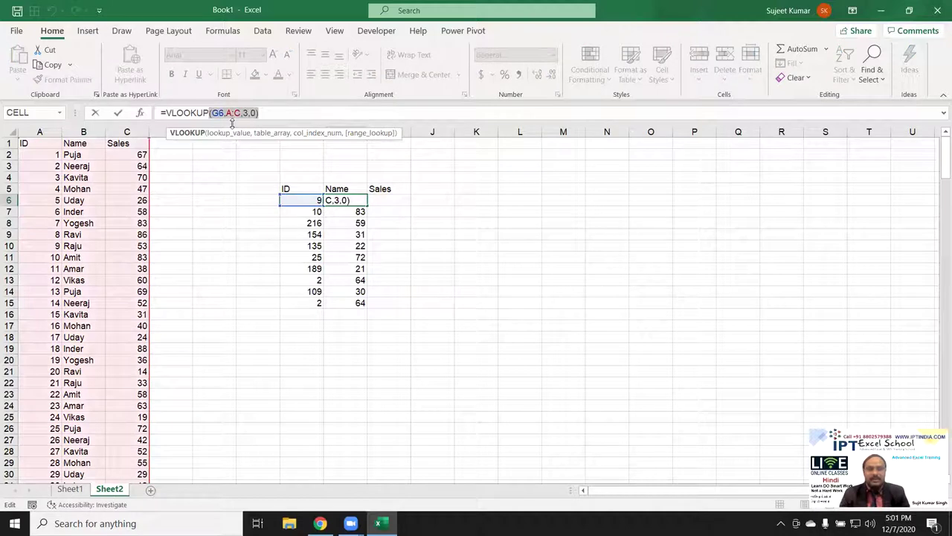
click(248, 113)
key(BackSpace)
text(2)
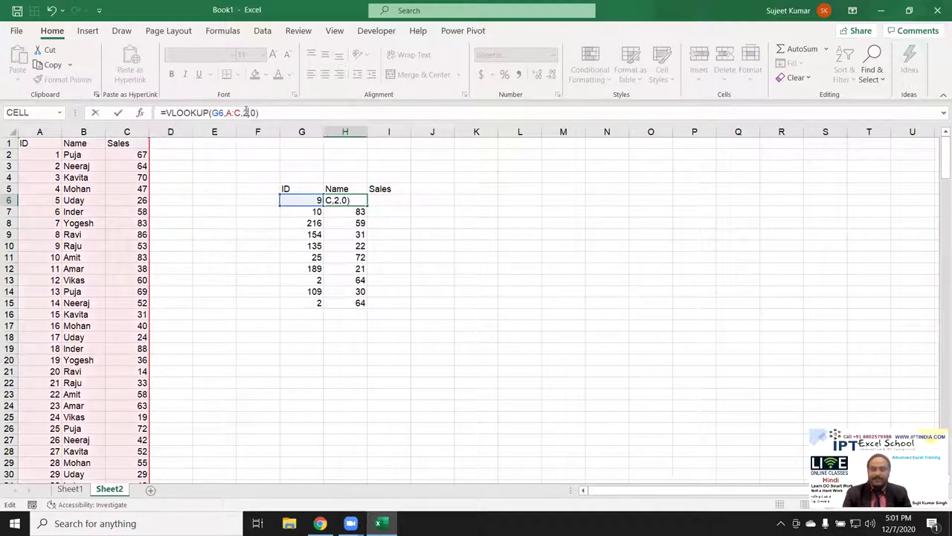
key(Return)
click(355, 200)
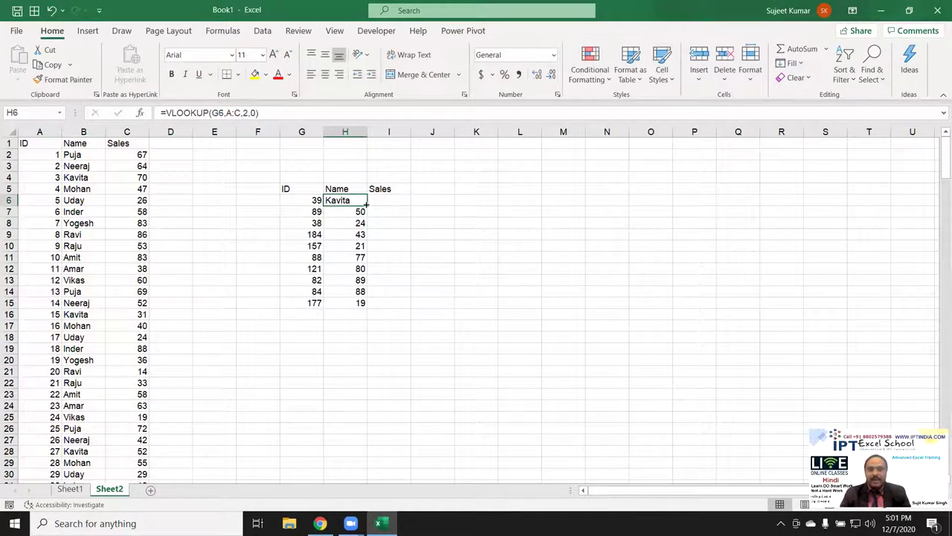
- Fill the name lookup down to H15 and paste its VLOOKUP formula into I6
double_click(366, 203)
drag(161, 113, 261, 112)
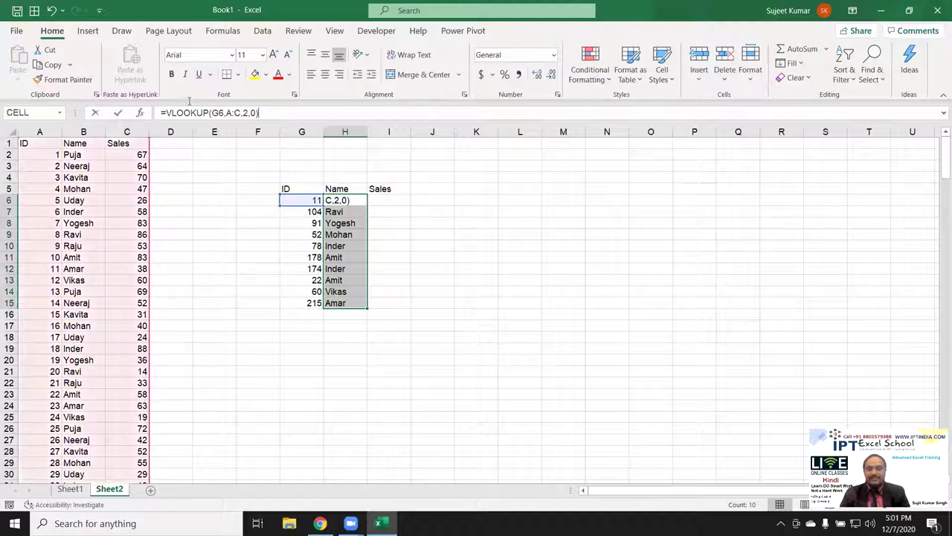
key(ctrl+c)
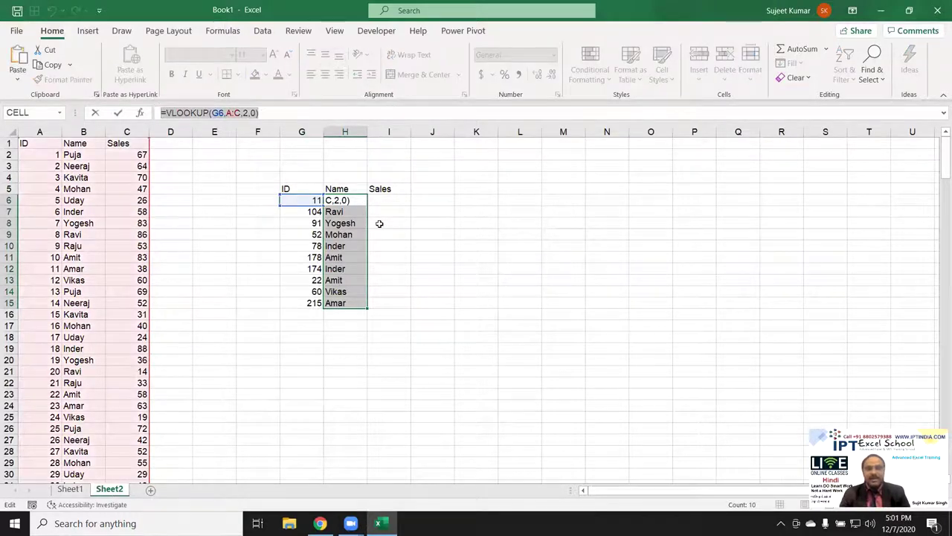
key(Escape)
click(387, 200)
key(ctrl+v)
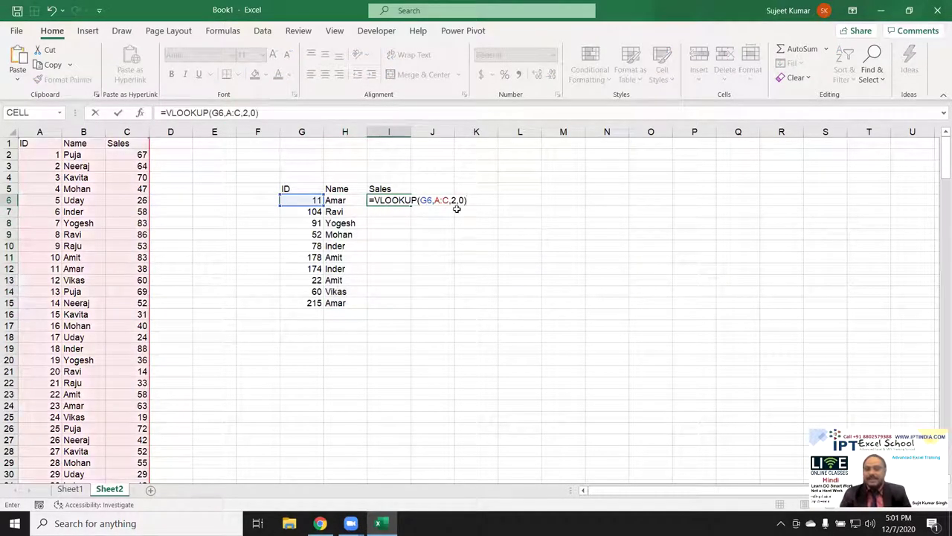
- Change I6's column index to 3 and fill the sales lookup down to I15
click(452, 200)
key(Delete)
text(3)
key(Return)
click(406, 203)
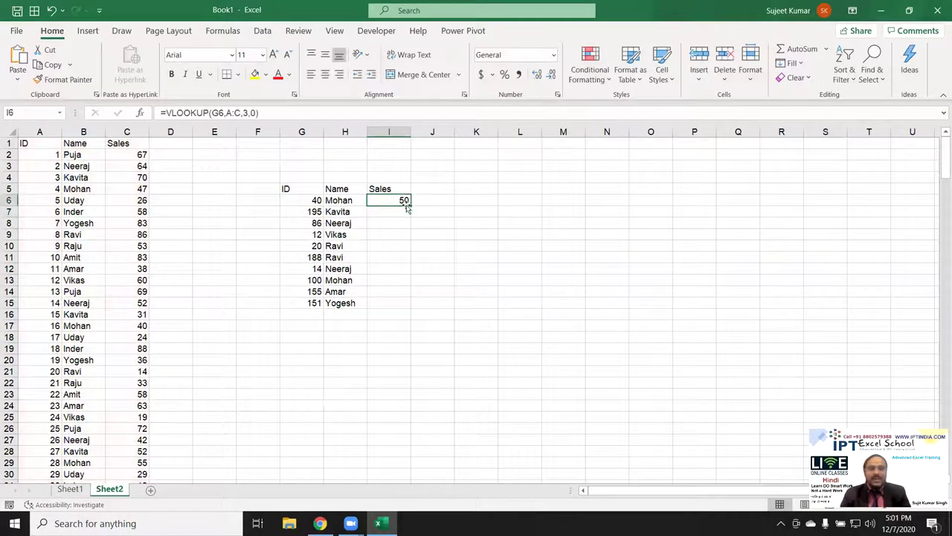
double_click(409, 207)
click(509, 209)
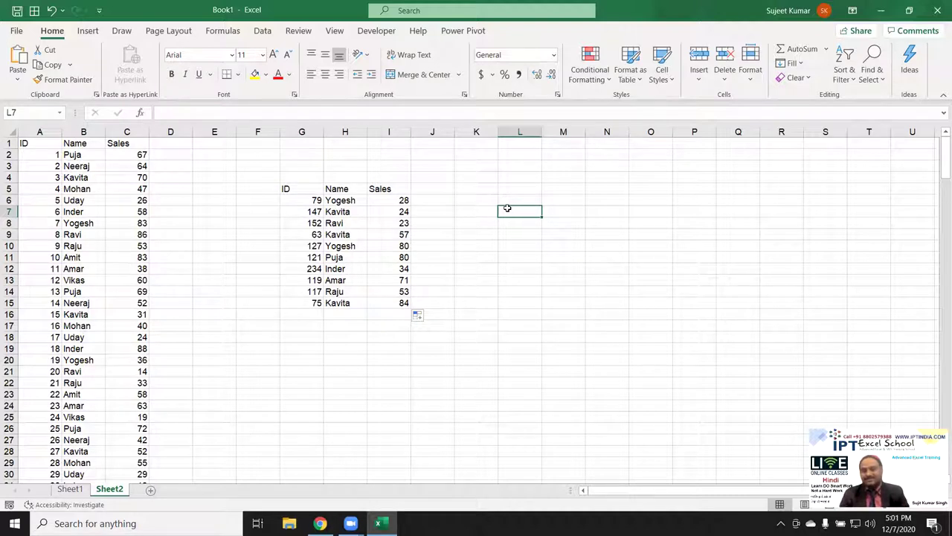
- Minimize Excel and bring Chrome's App Downloads page back to the front
click(882, 11)
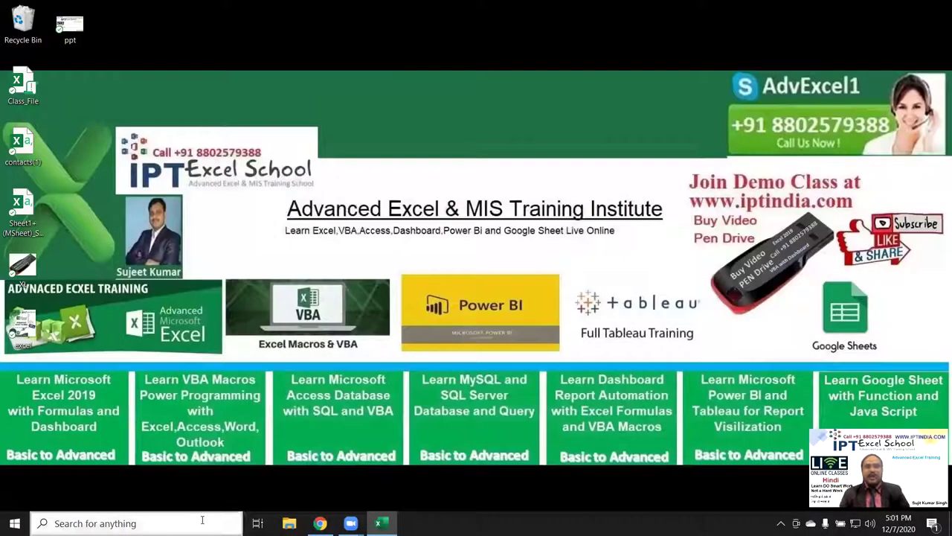
mouse_move(350, 523)
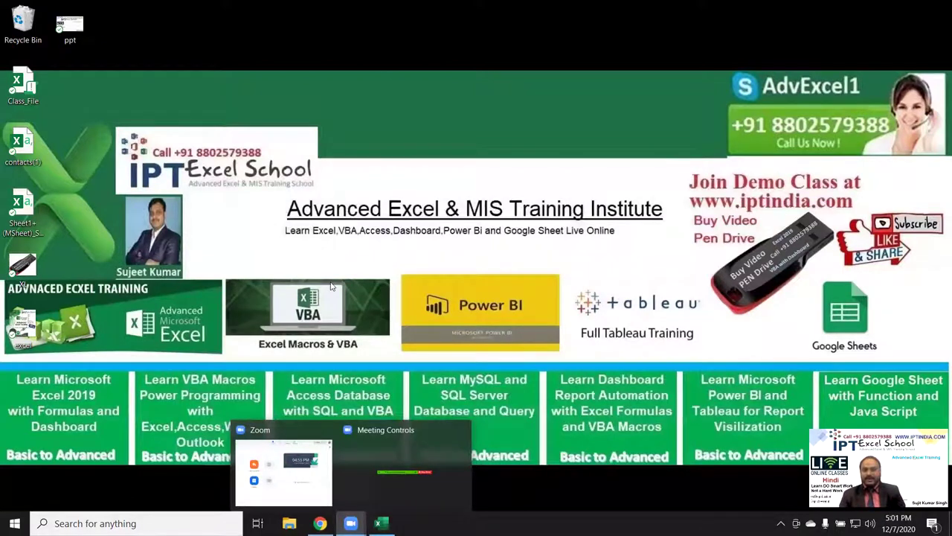
drag(681, 199, 827, 314)
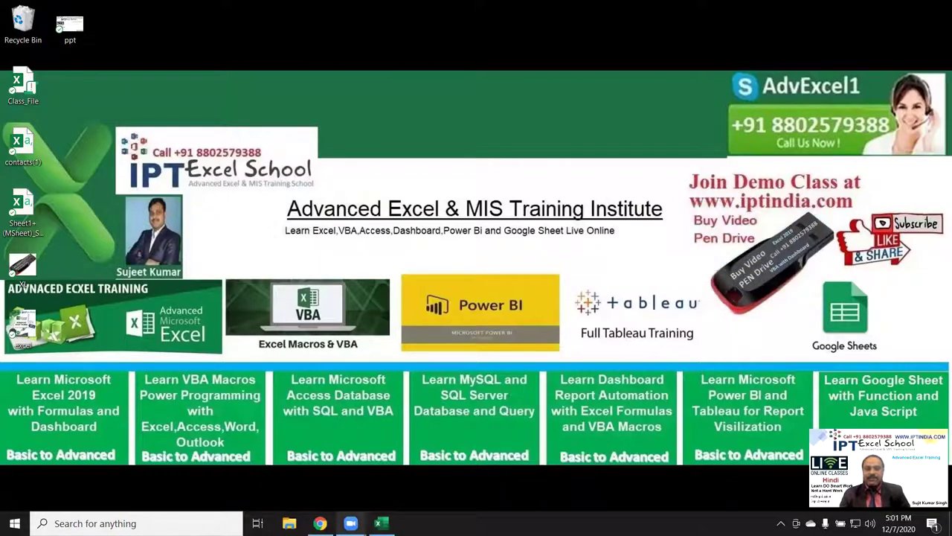
click(319, 523)
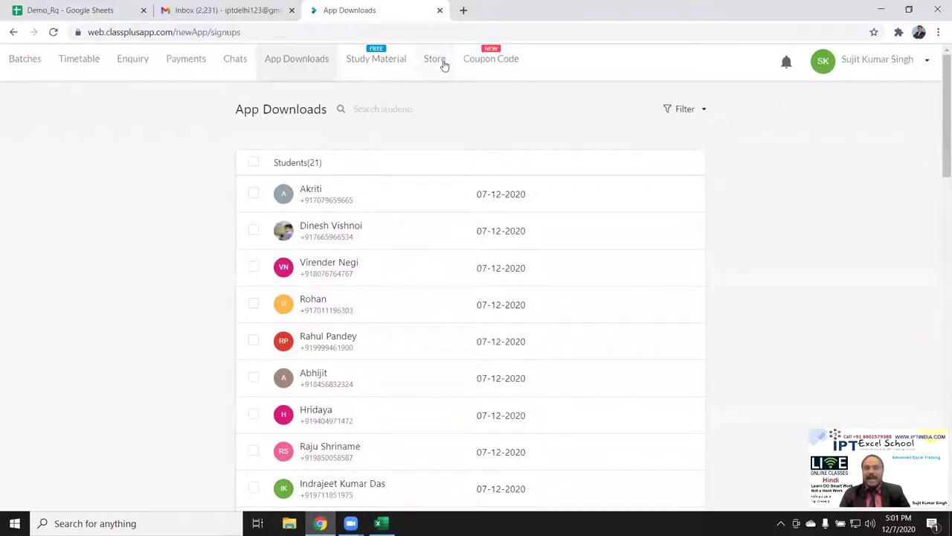
- Go to the Classplus Store and open the Advanced Excel with Formulas course
click(394, 63)
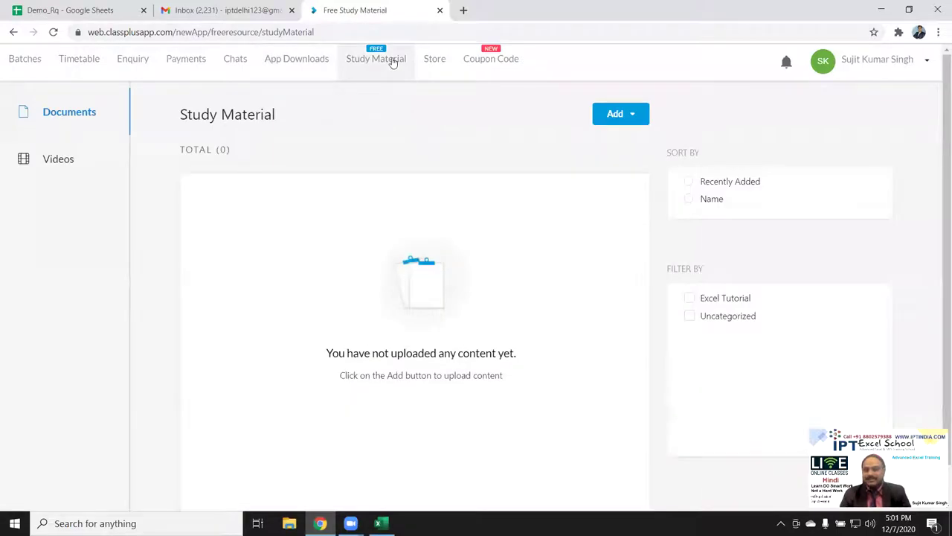
click(419, 64)
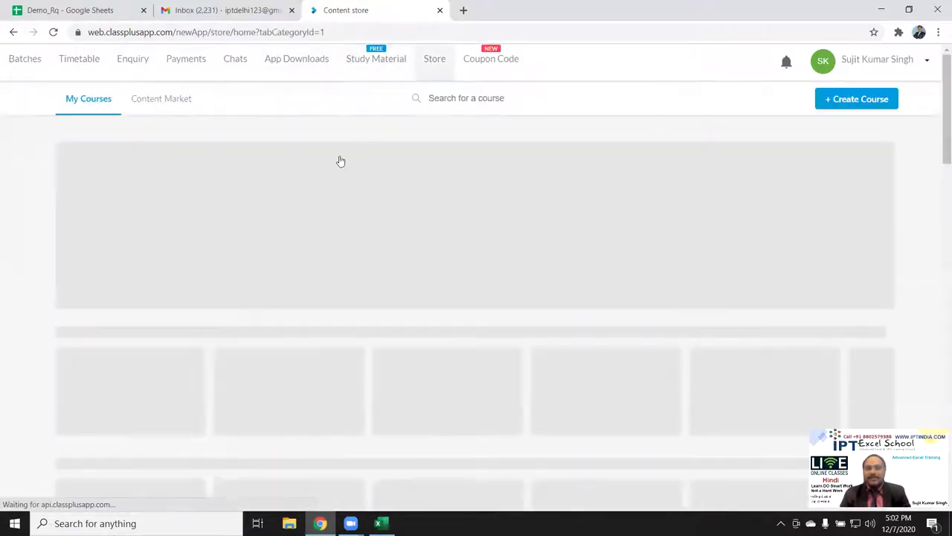
scroll(262, 283, down, 3)
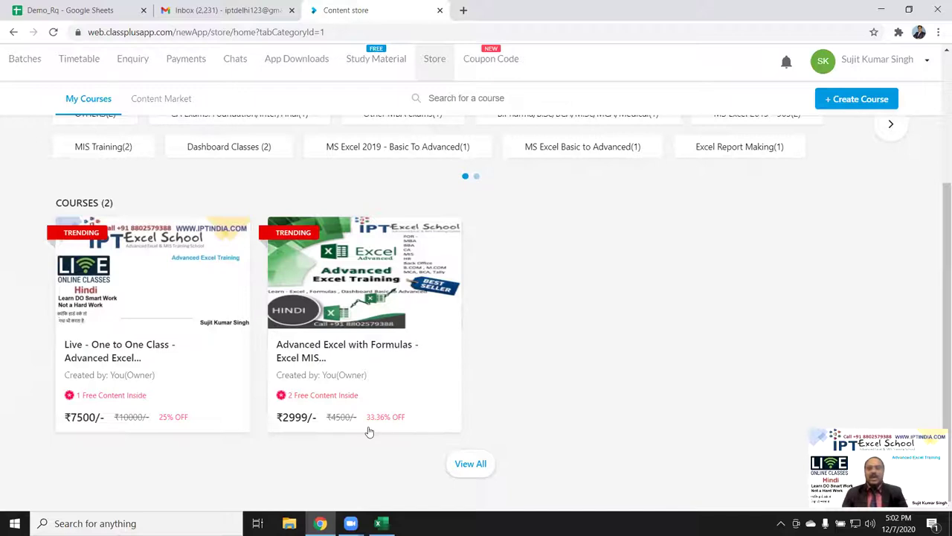
click(393, 384)
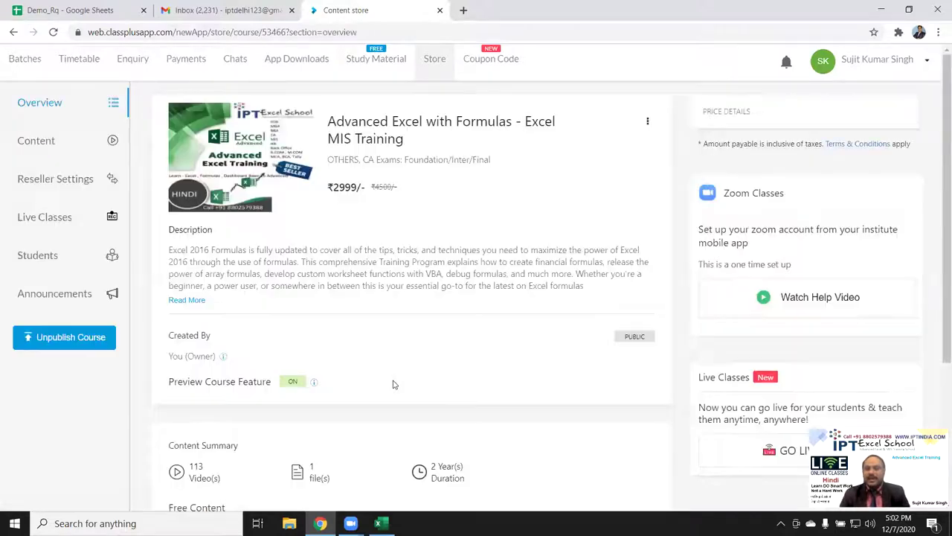
- Review the course overview's 113 videos and 2 Year(s) duration, then show the desktop
scroll(369, 357, down, 3)
double_click(190, 281)
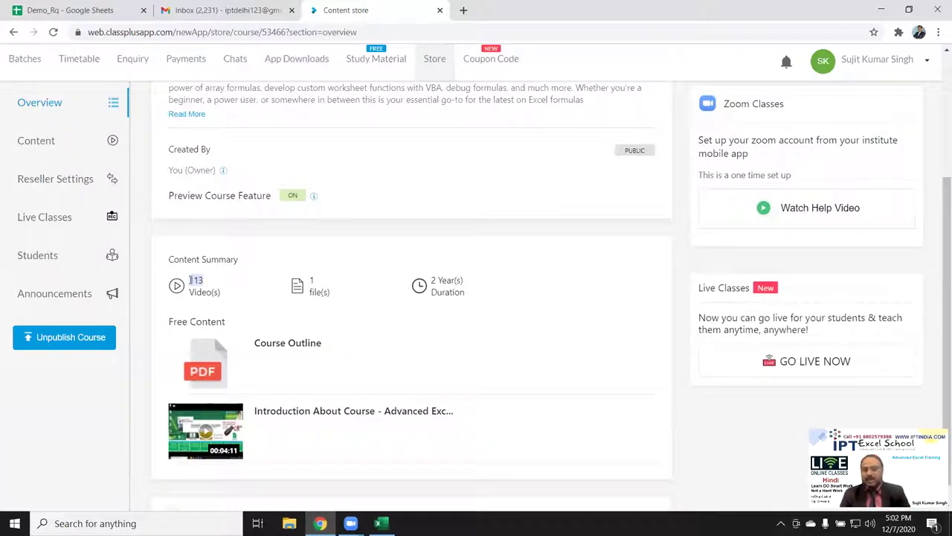
scroll(298, 431, down, 1)
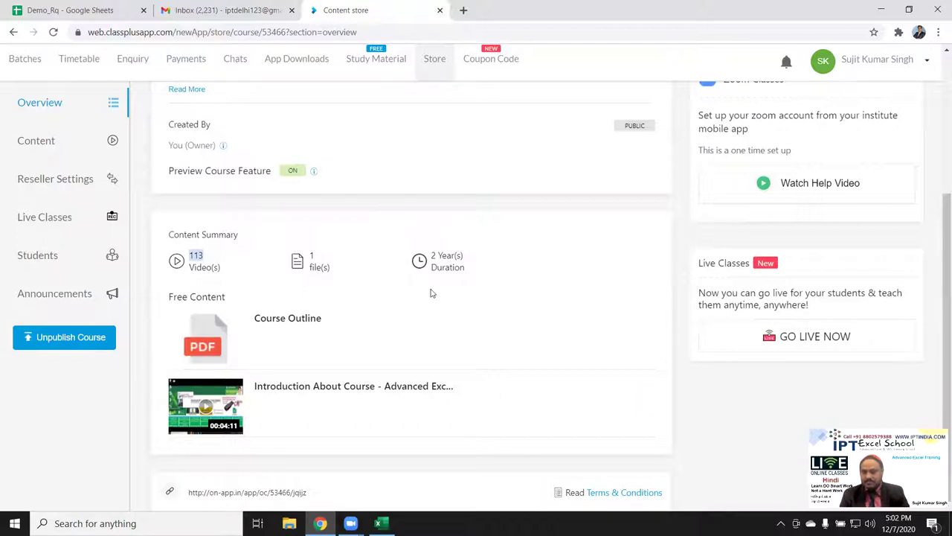
drag(469, 267, 438, 256)
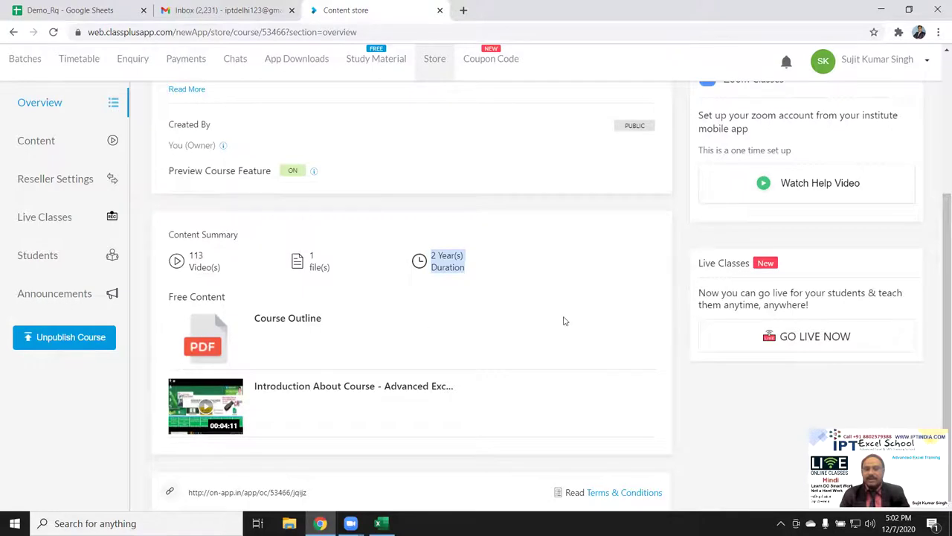
scroll(564, 321, up, 3)
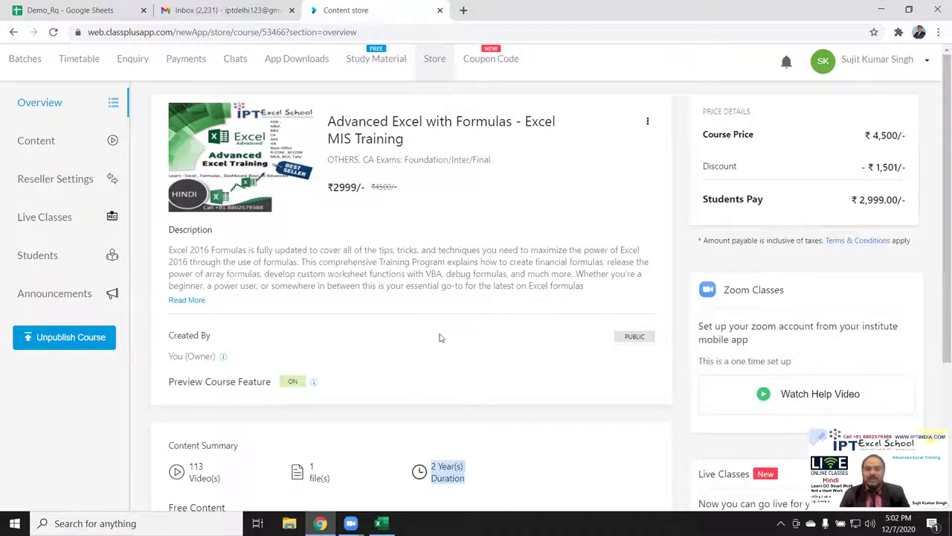
scroll(430, 340, down, 3)
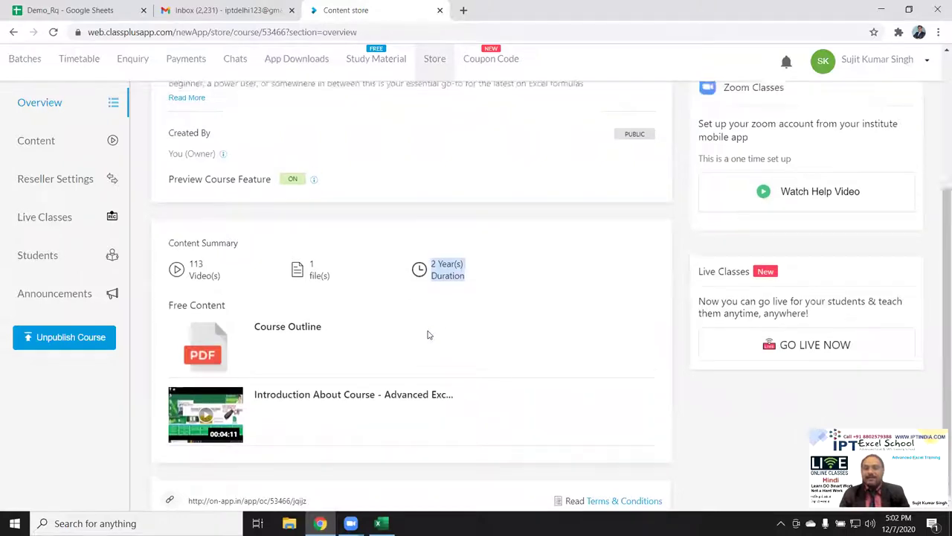
scroll(428, 334, up, 3)
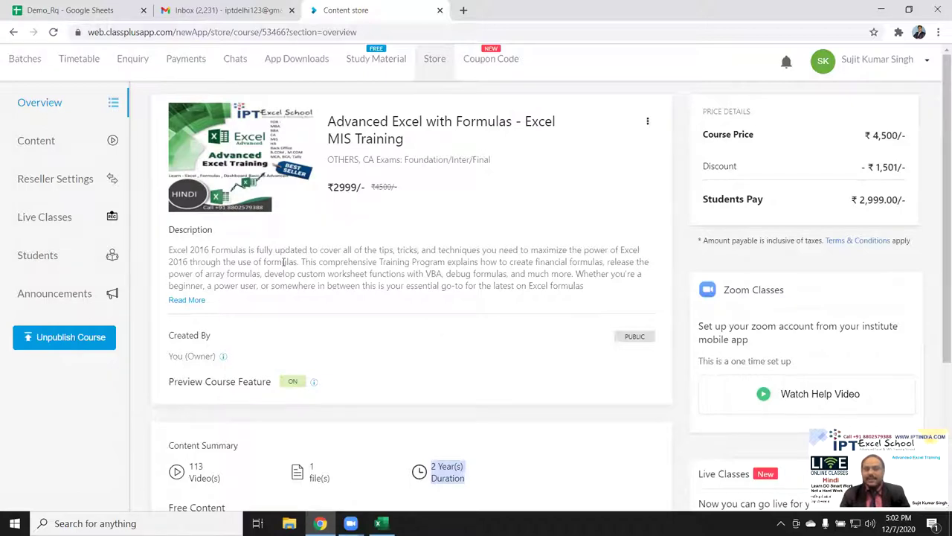
key(super+d)
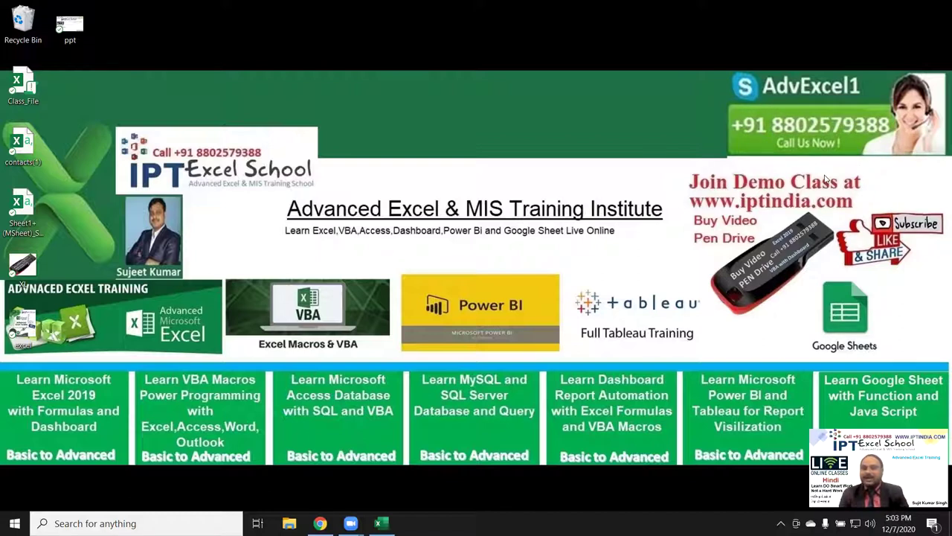
drag(734, 112, 895, 145)
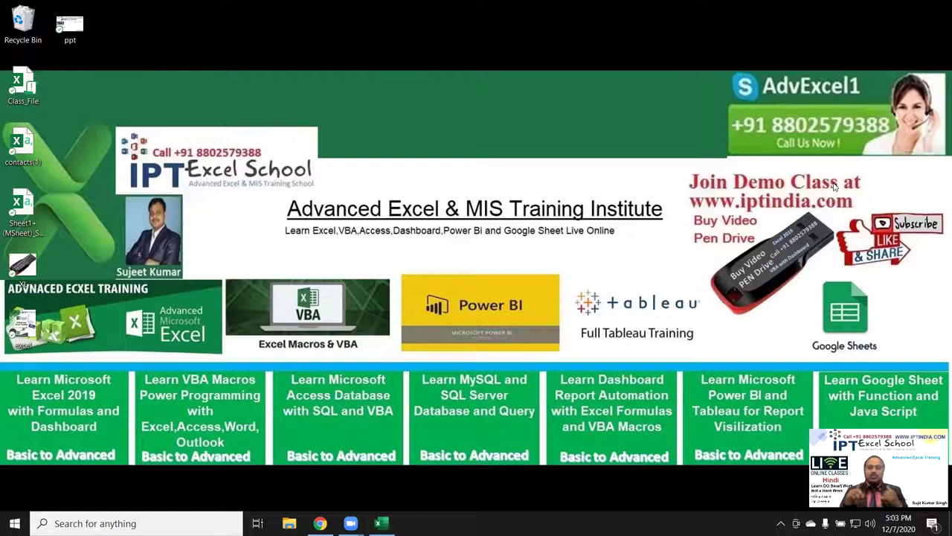